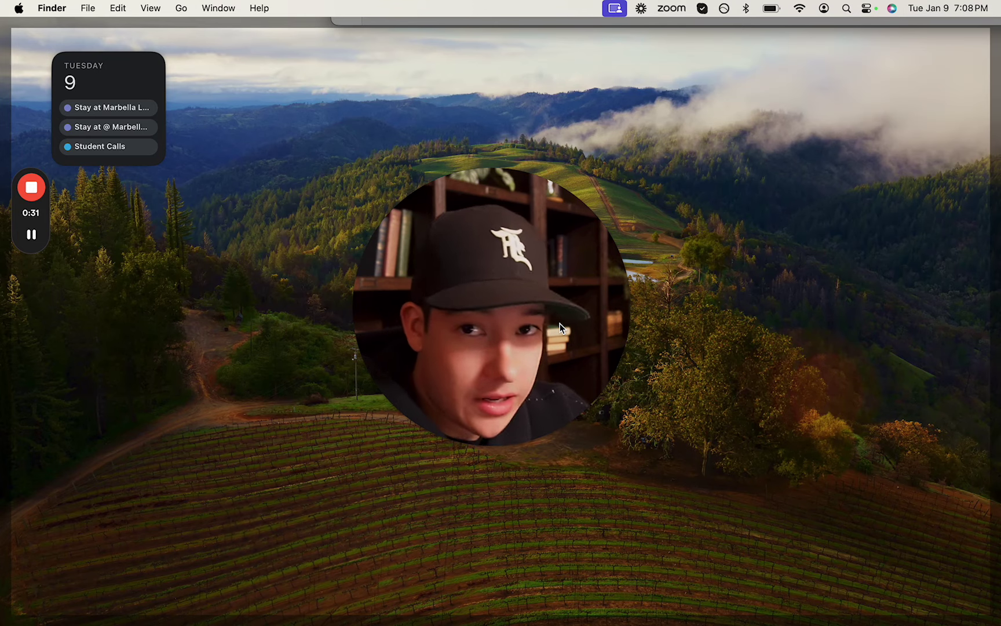
# Bring Firefox with Ads Manager forward and make it full screen, showing the three campaigns.
pyautogui.press('super+Tab')
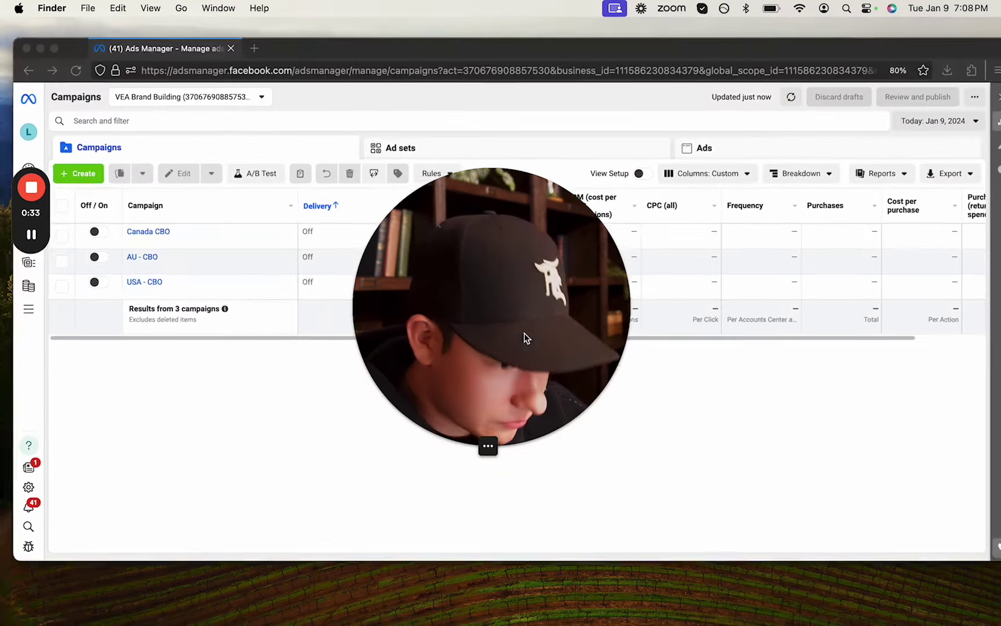
pyautogui.moveTo(488, 443)
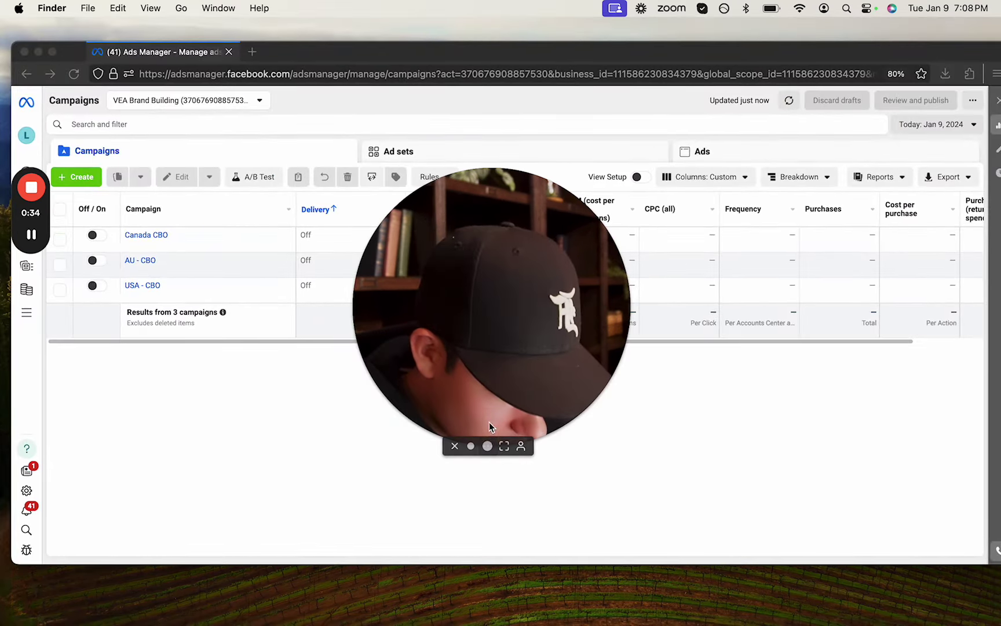
pyautogui.click(471, 446)
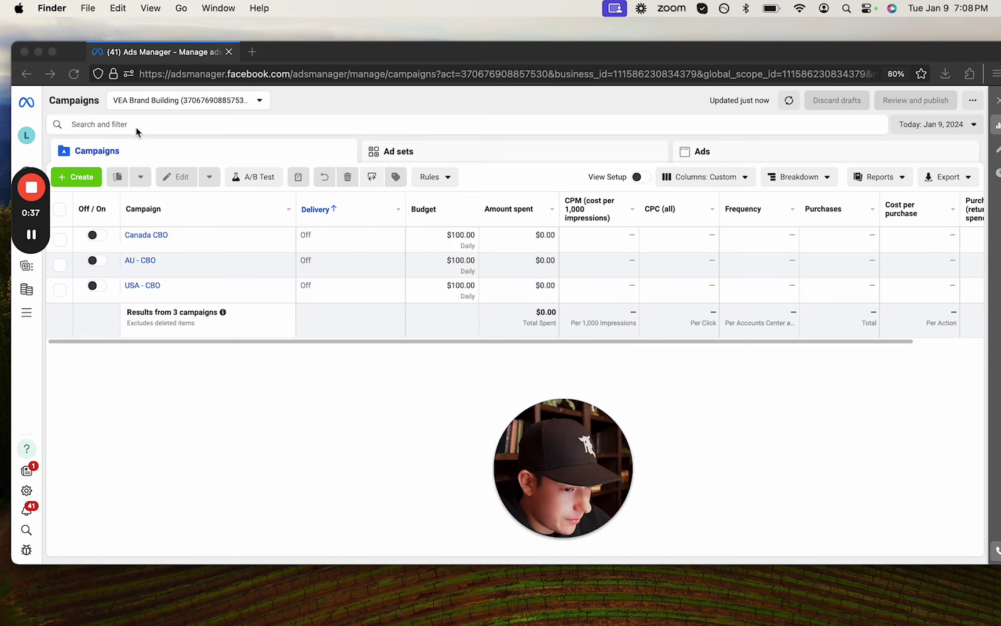
pyautogui.press('ctrl+super+f')
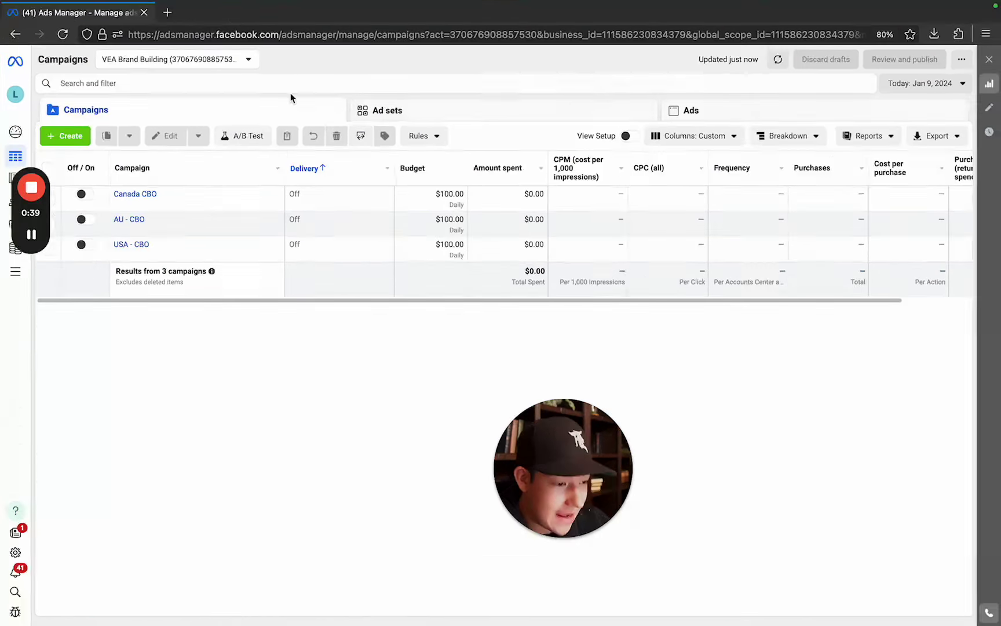
pyautogui.moveTo(543, 431); pyautogui.dragTo(671, 427)
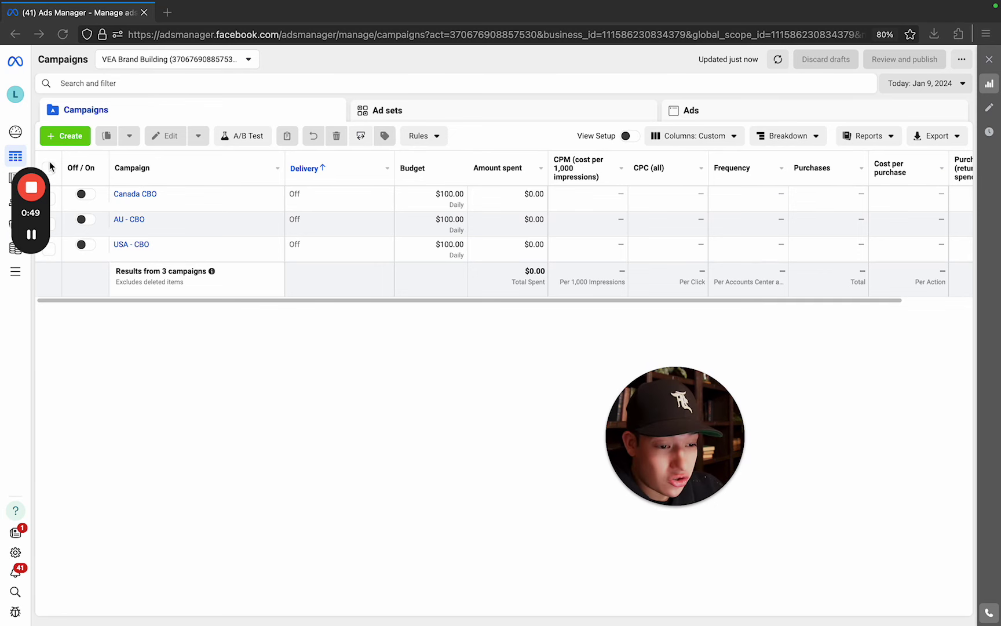
pyautogui.moveTo(31, 208); pyautogui.dragTo(26, 406)
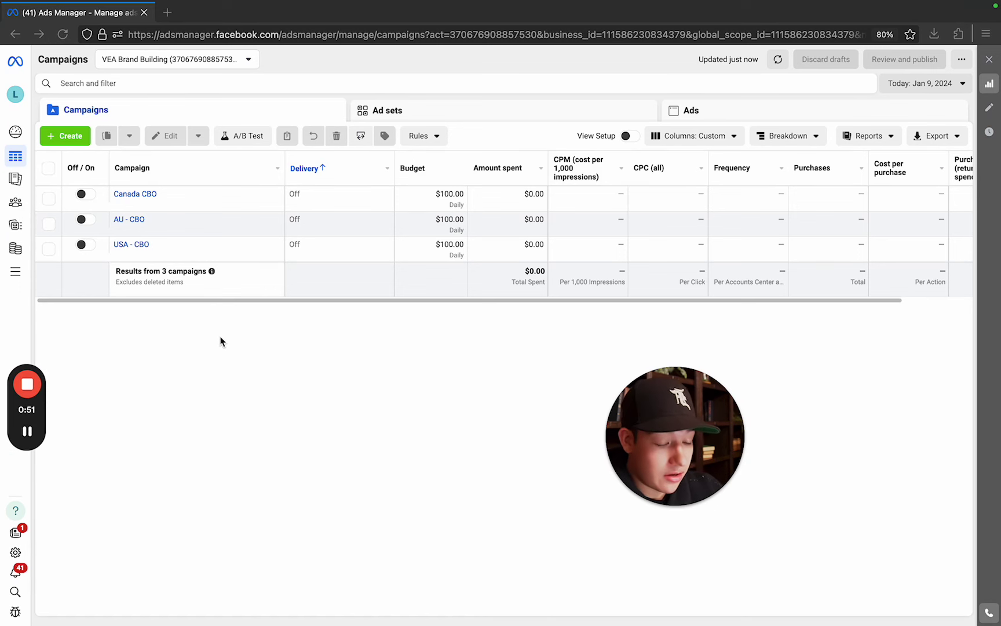
pyautogui.moveTo(660, 496)
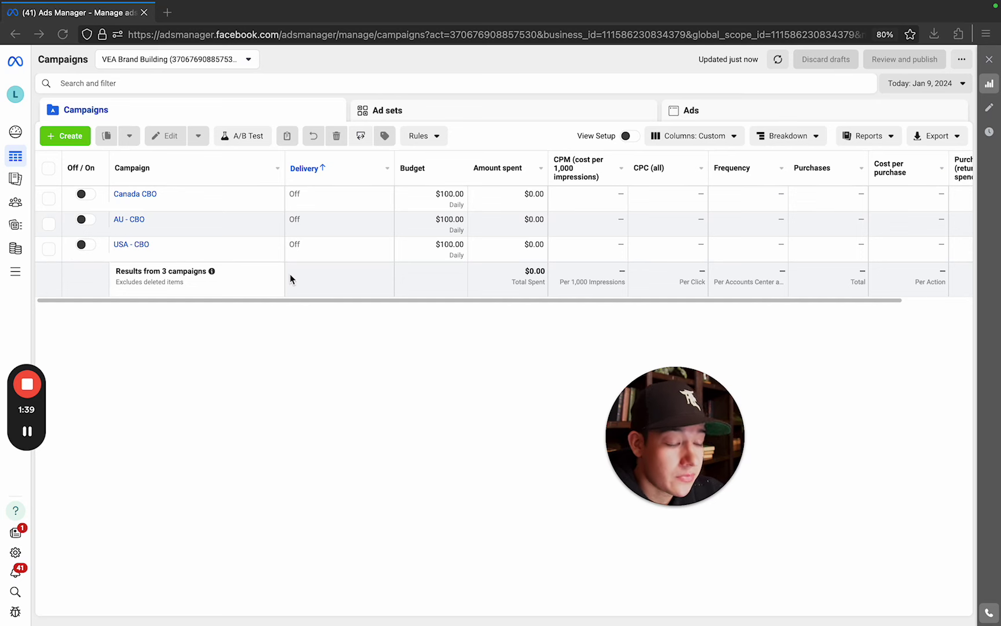
pyautogui.click(49, 249)
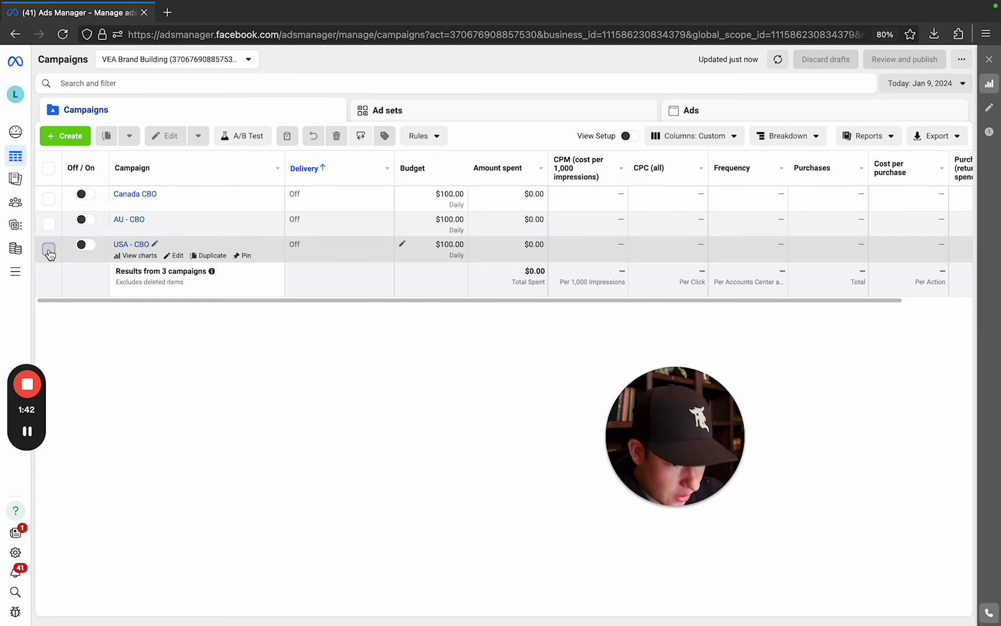
pyautogui.click(423, 119)
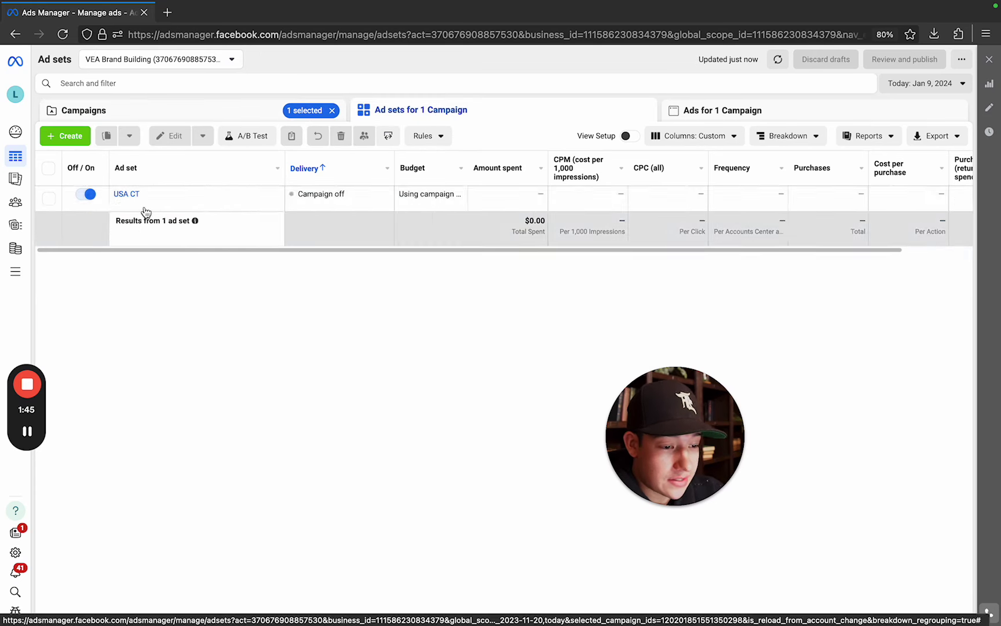
pyautogui.moveTo(139, 205)
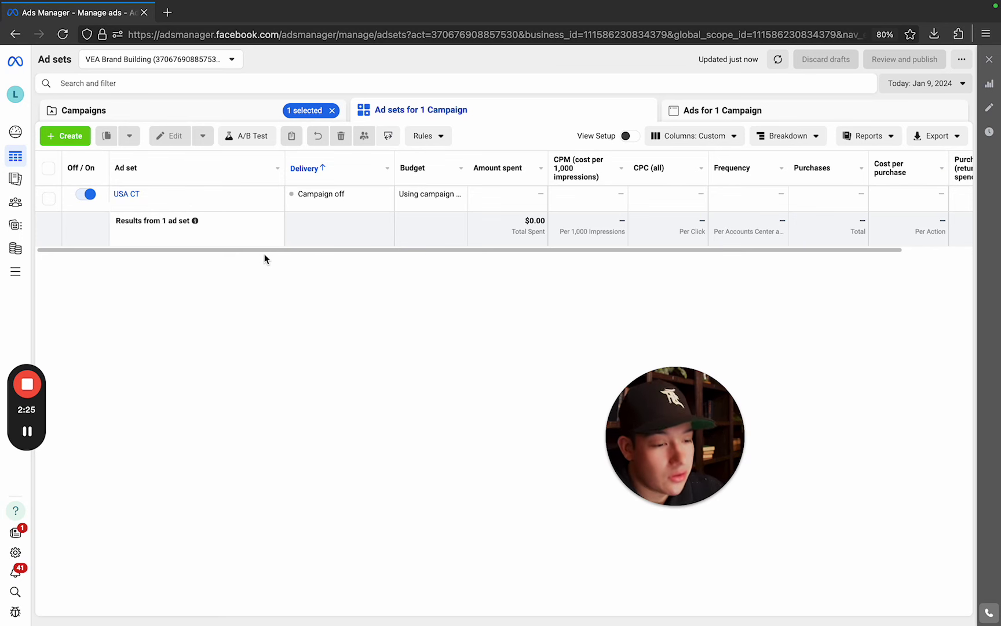
pyautogui.click(224, 113)
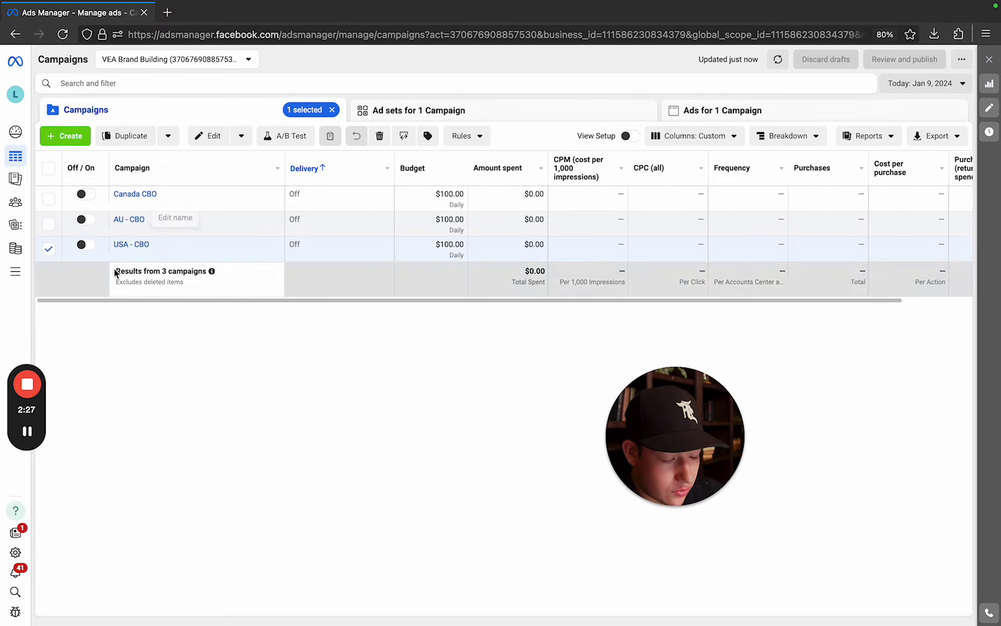
# Deselect USA - CBO and create a new Sales-objective campaign with the Manual sales campaign setup.
pyautogui.click(51, 250)
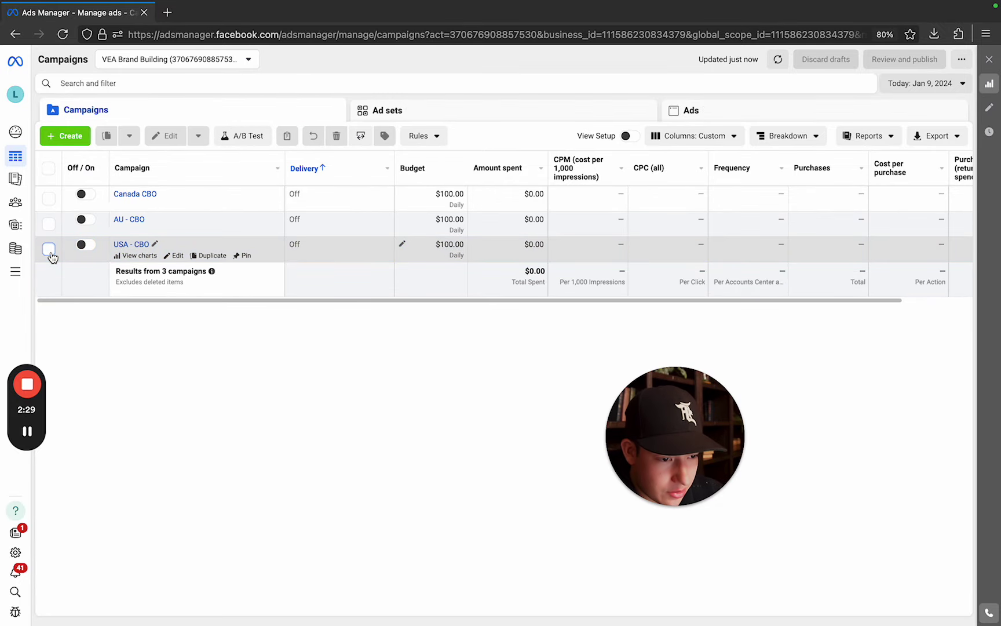
pyautogui.click(82, 136)
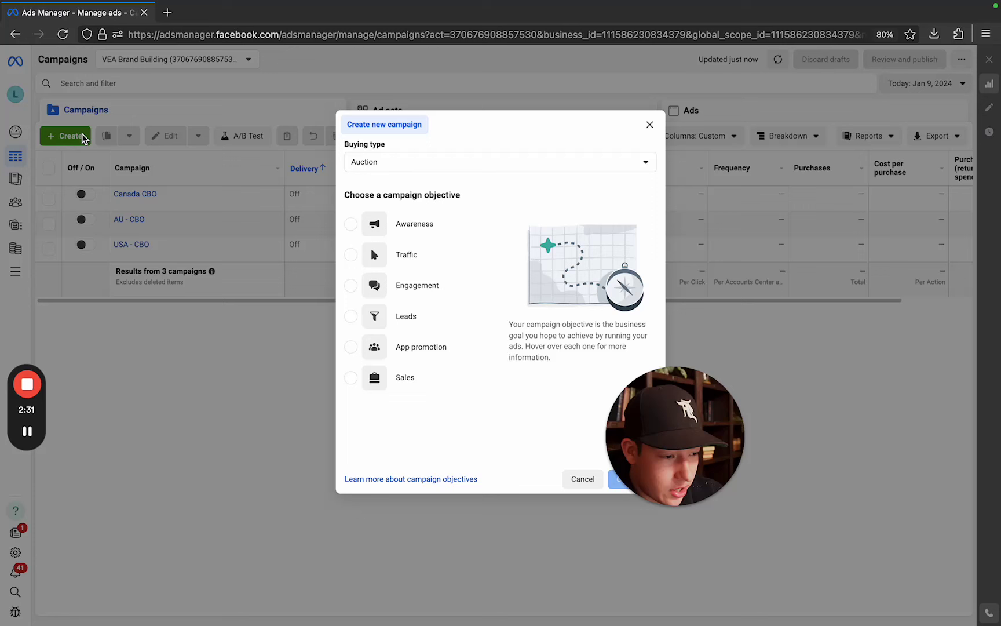
pyautogui.click(371, 379)
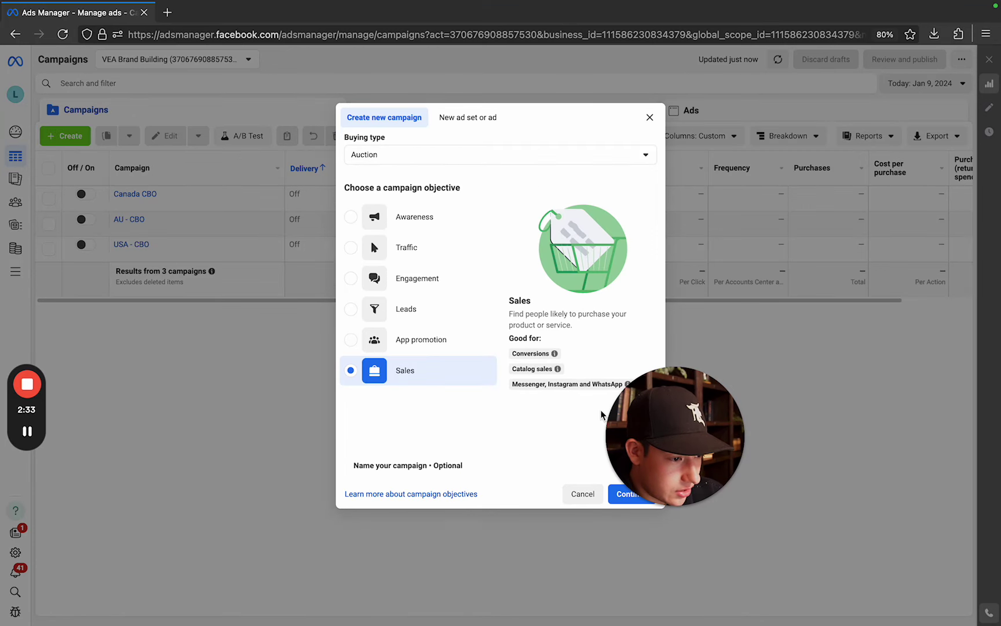
pyautogui.click(631, 495)
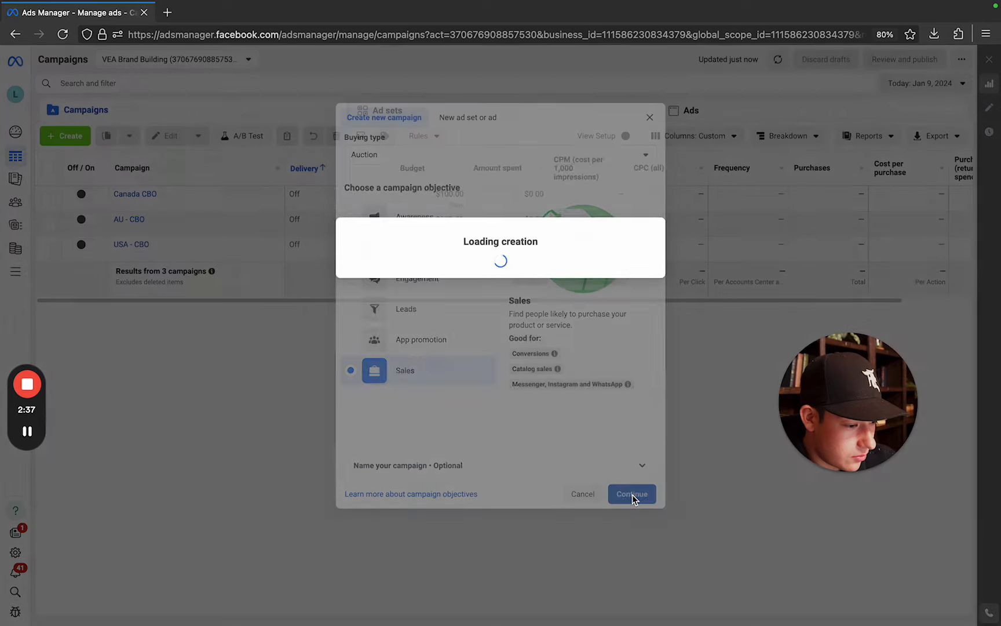
pyautogui.click(534, 390)
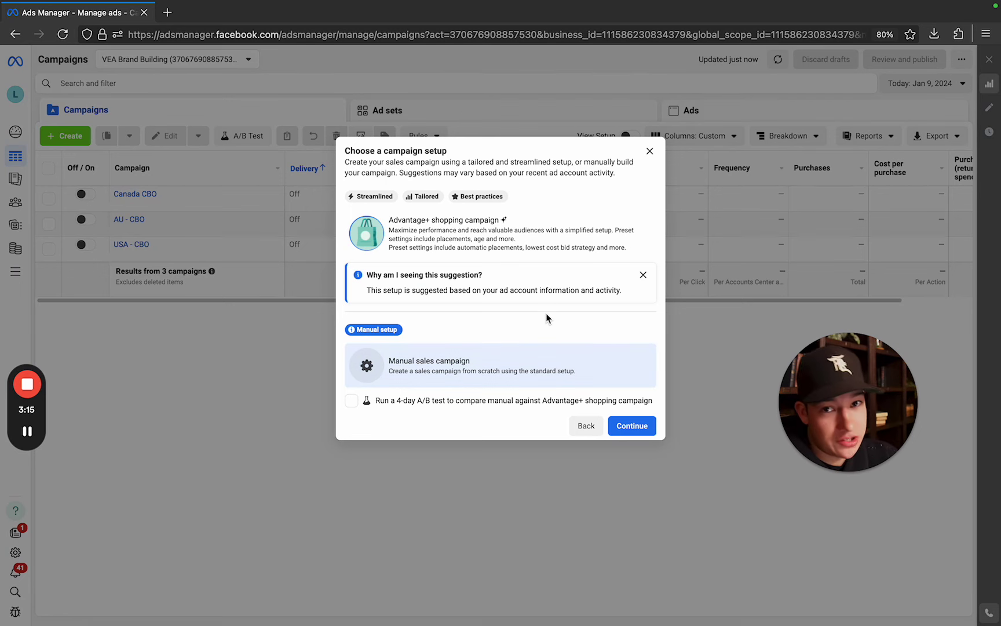
pyautogui.click(626, 429)
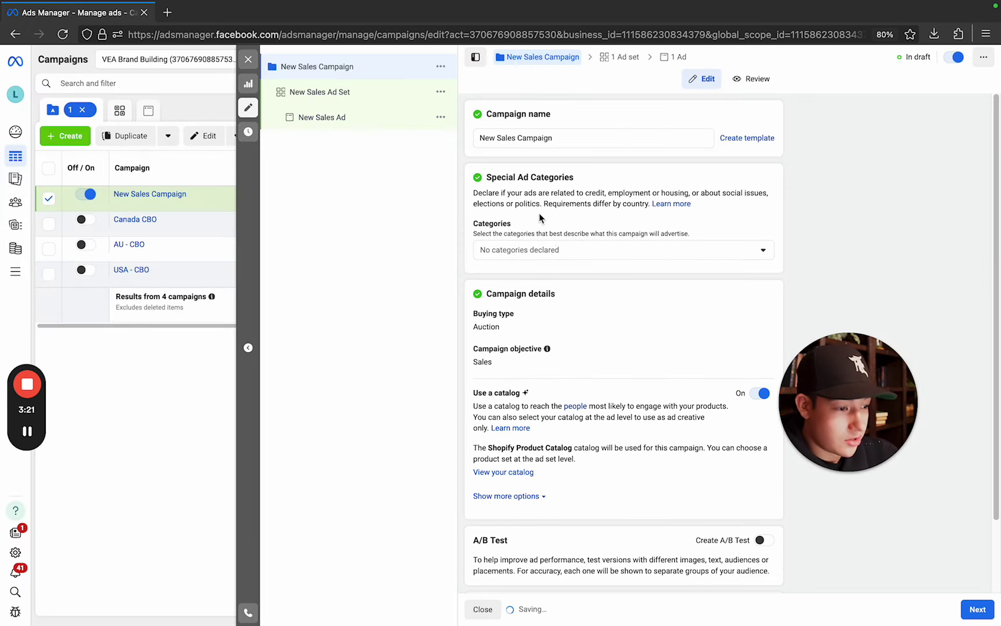
# Rename the draft campaign to 'USA - CBO'.
pyautogui.tripleClick(568, 139)
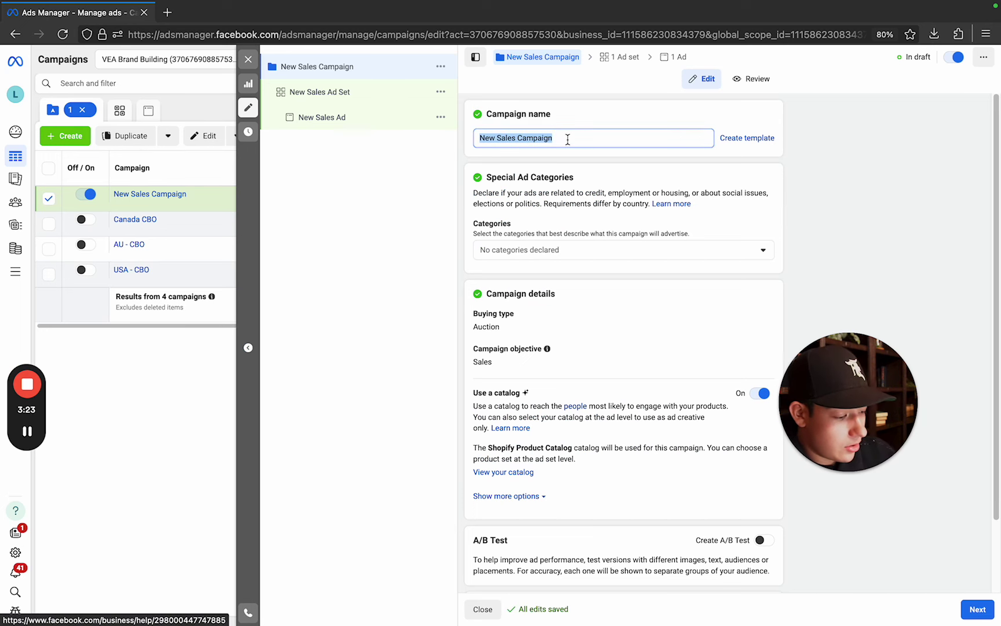
pyautogui.write('USA -')
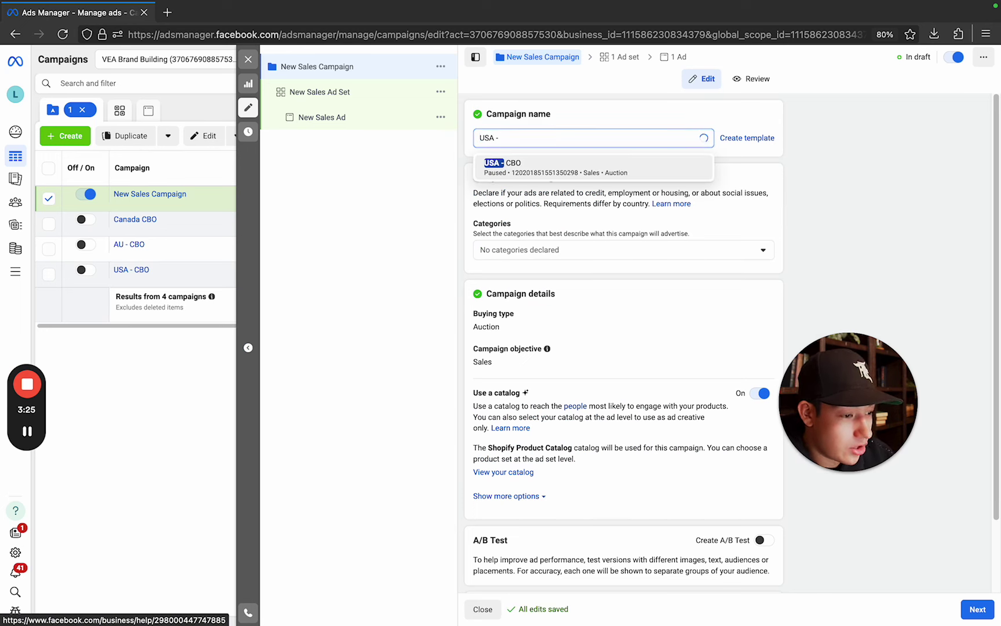
pyautogui.write(' CBO')
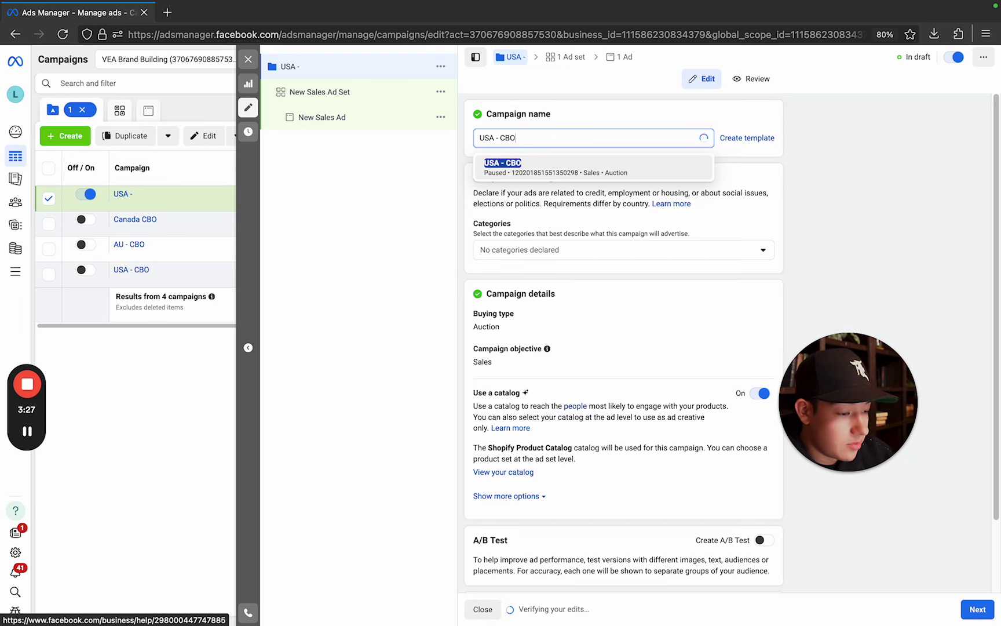
pyautogui.click(613, 106)
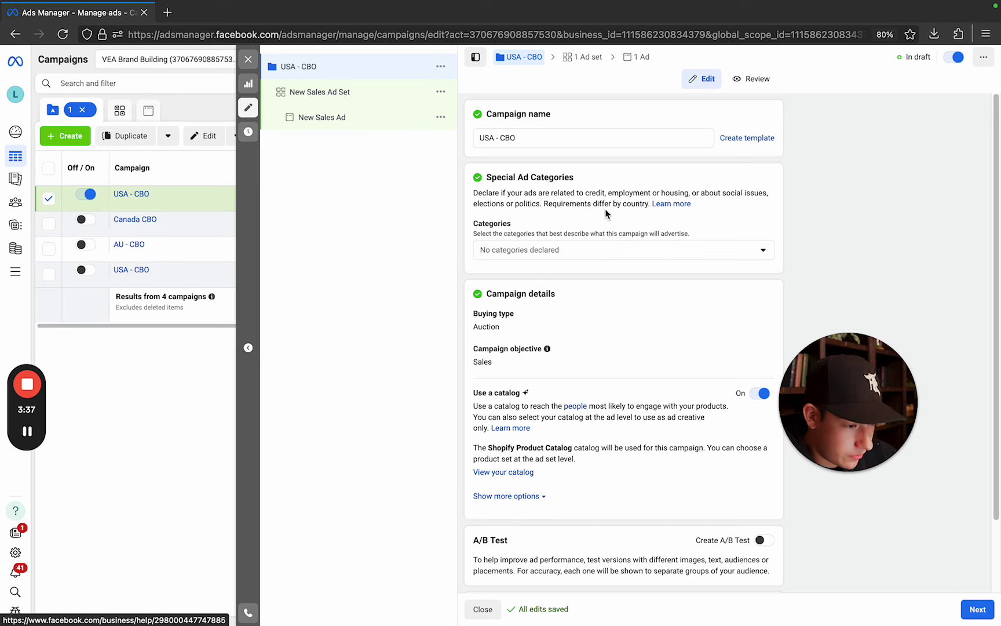
# Turn on a $100.00 daily Advantage campaign budget, then open the new ad set.
pyautogui.scroll(-3, 606, 271)
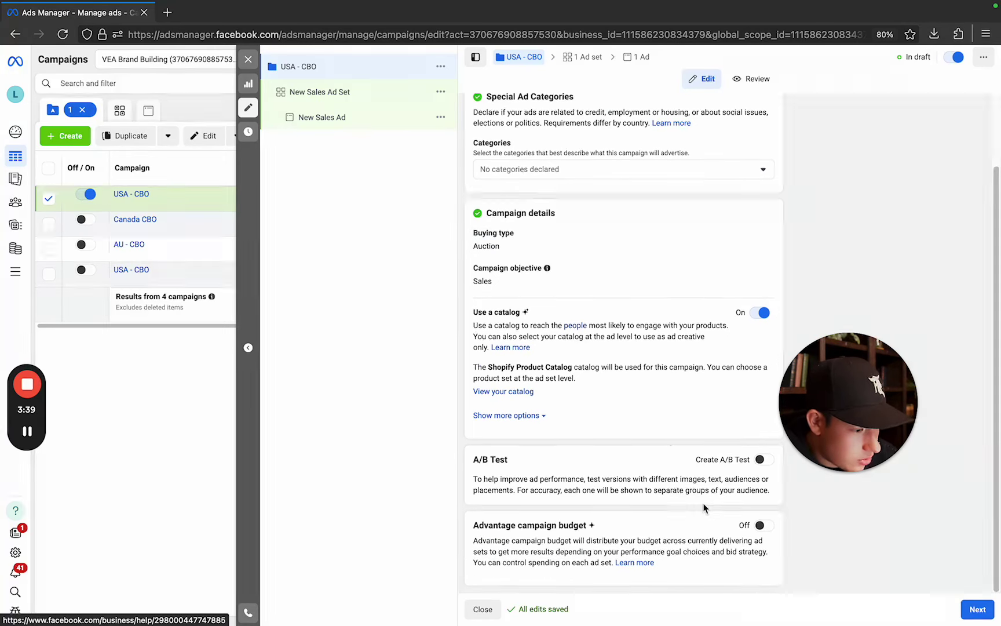
pyautogui.click(758, 525)
pyautogui.scroll(-8, 635, 455)
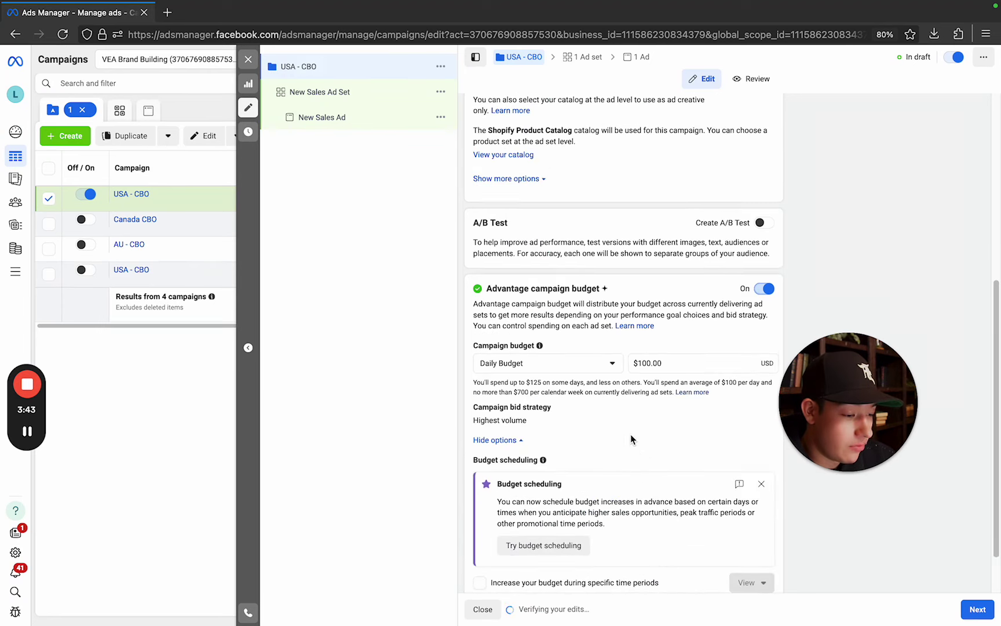
pyautogui.scroll(-2, 632, 439)
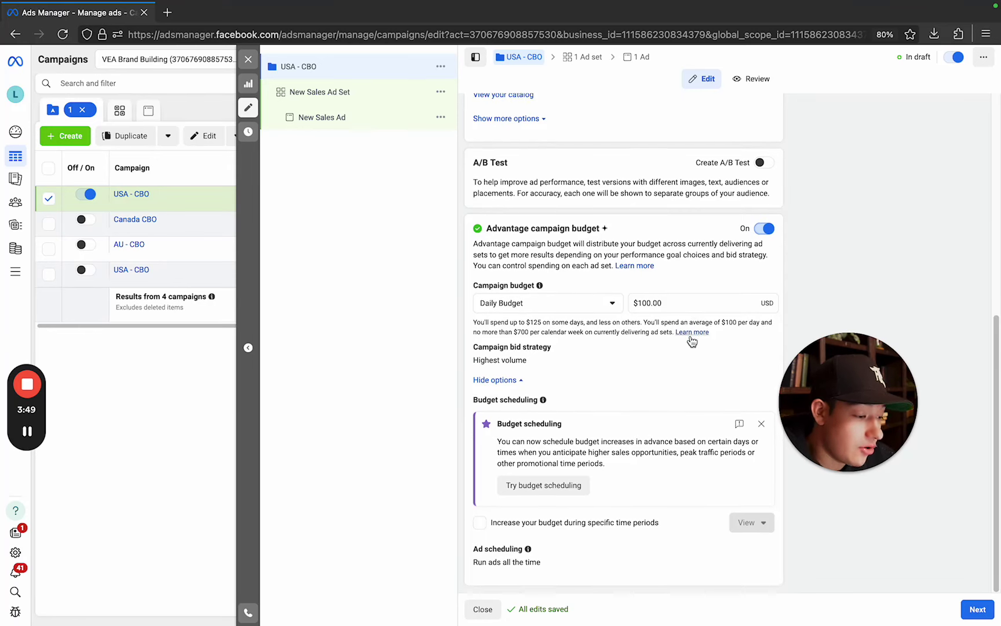
pyautogui.moveTo(834, 466); pyautogui.dragTo(553, 400)
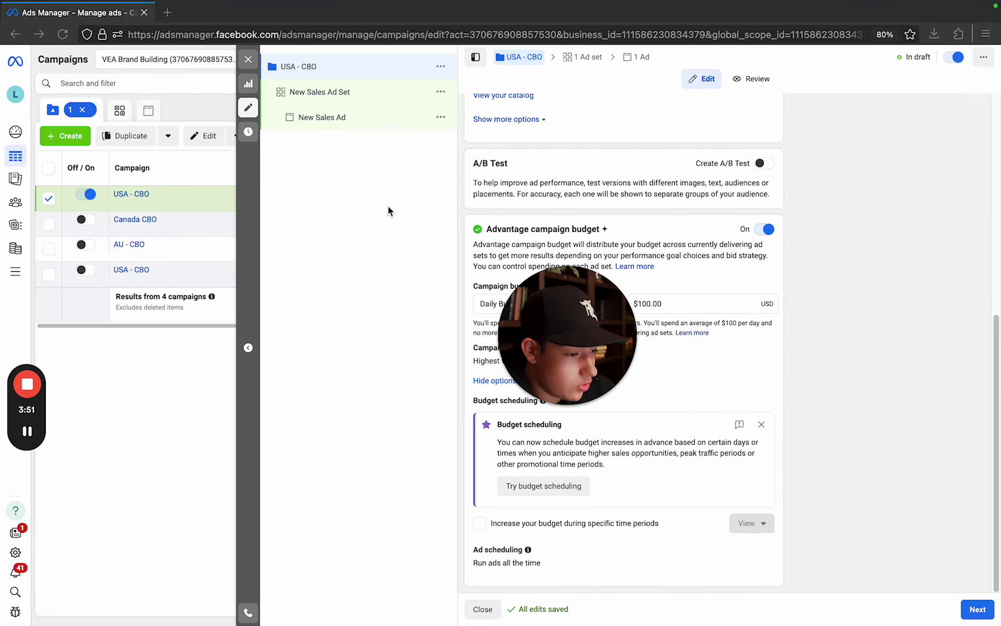
pyautogui.click(324, 94)
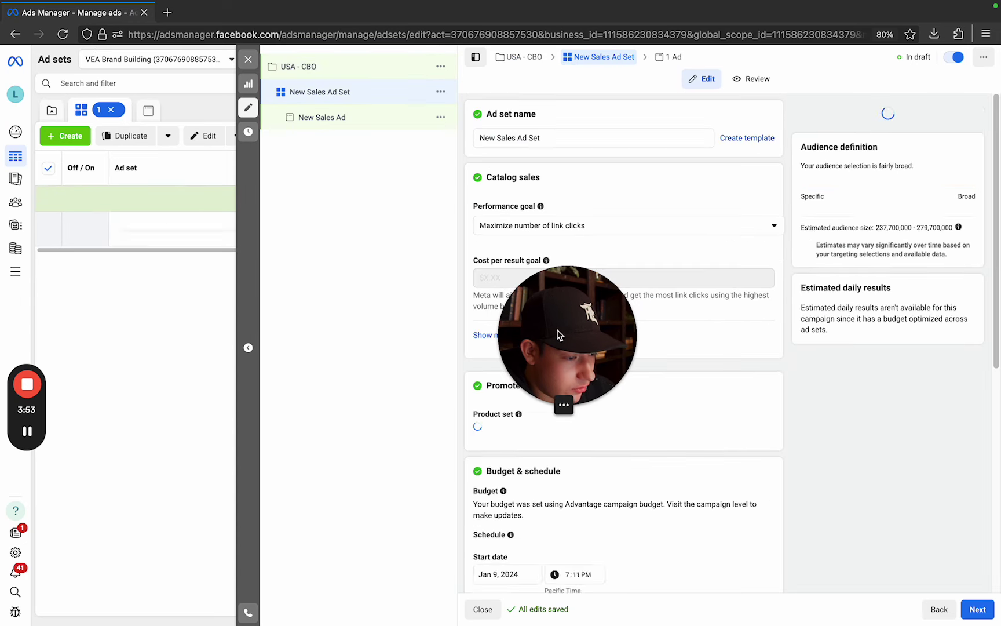
# Name the ad set 'USA CT 18+ MF' and go back to the USA - CBO campaign.
pyautogui.moveTo(559, 332); pyautogui.dragTo(628, 385)
pyautogui.scroll(-2, 541, 388)
pyautogui.scroll(-5, 541, 388)
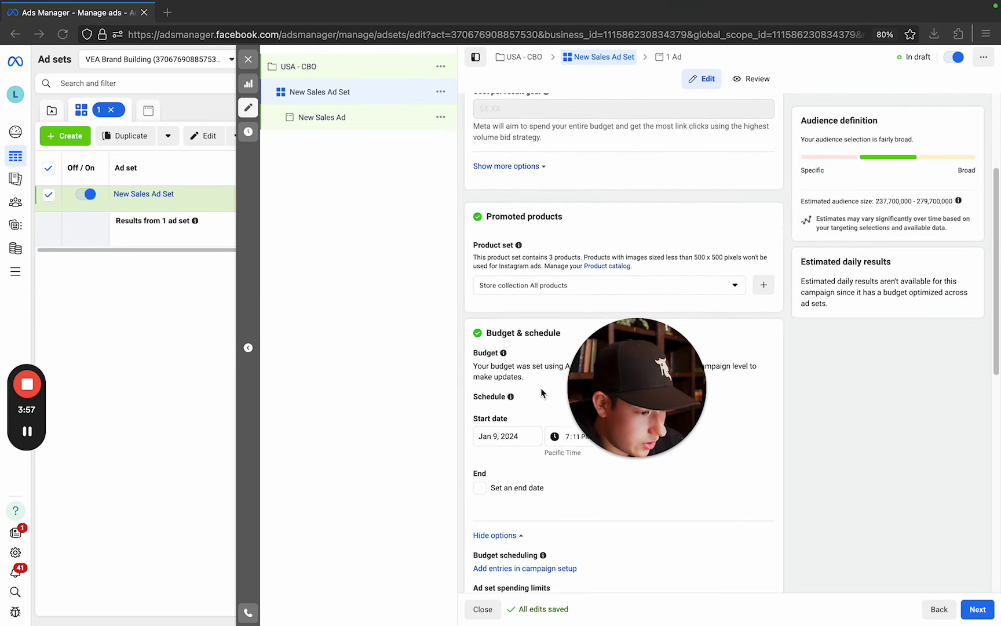
pyautogui.scroll(5, 591, 380)
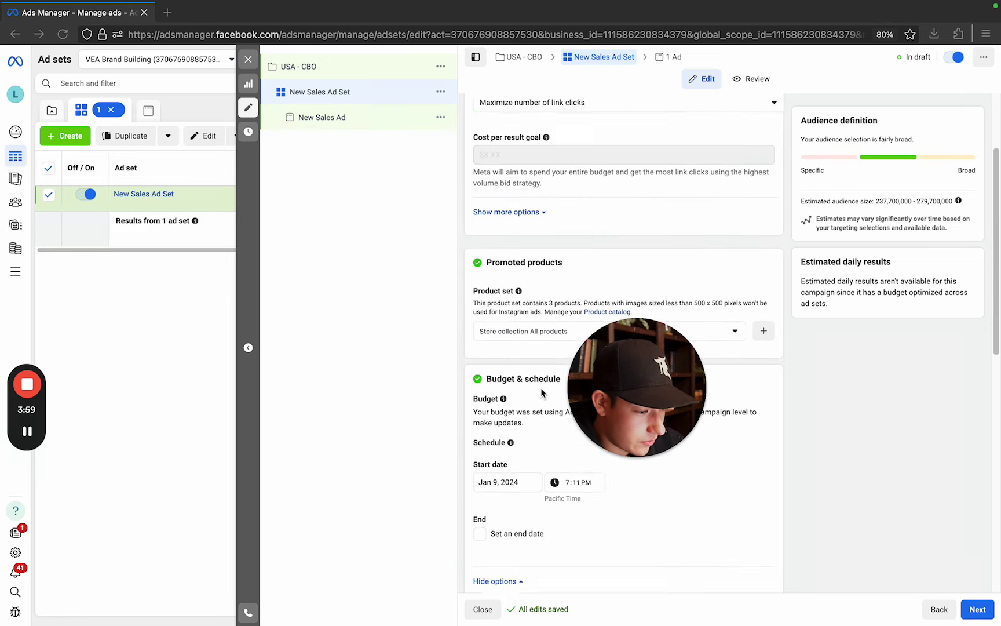
pyautogui.moveTo(592, 379); pyautogui.dragTo(860, 472)
pyautogui.scroll(2, 625, 333)
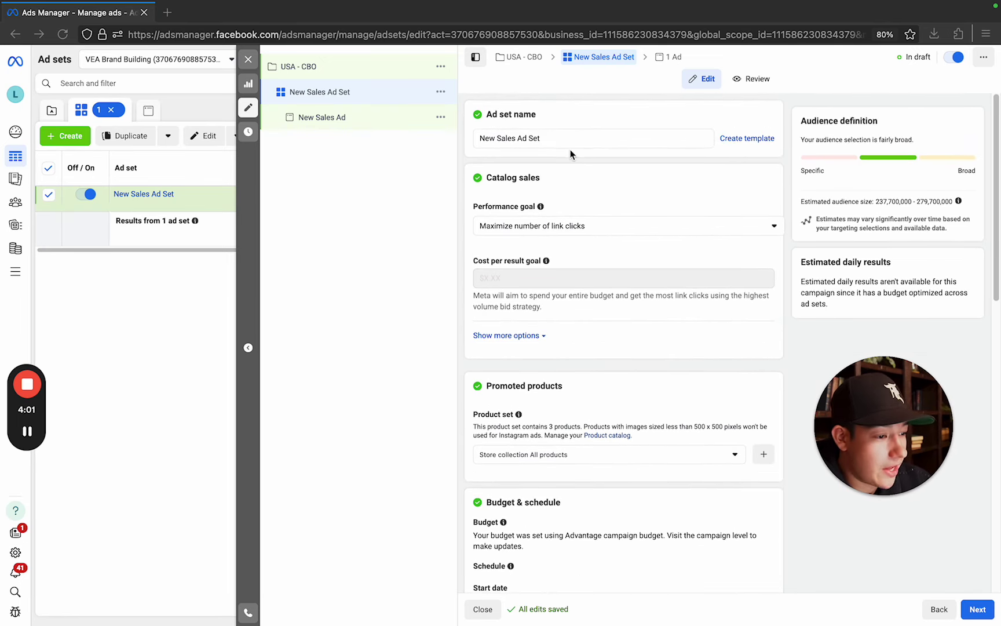
pyautogui.tripleClick(561, 135)
pyautogui.write('U')
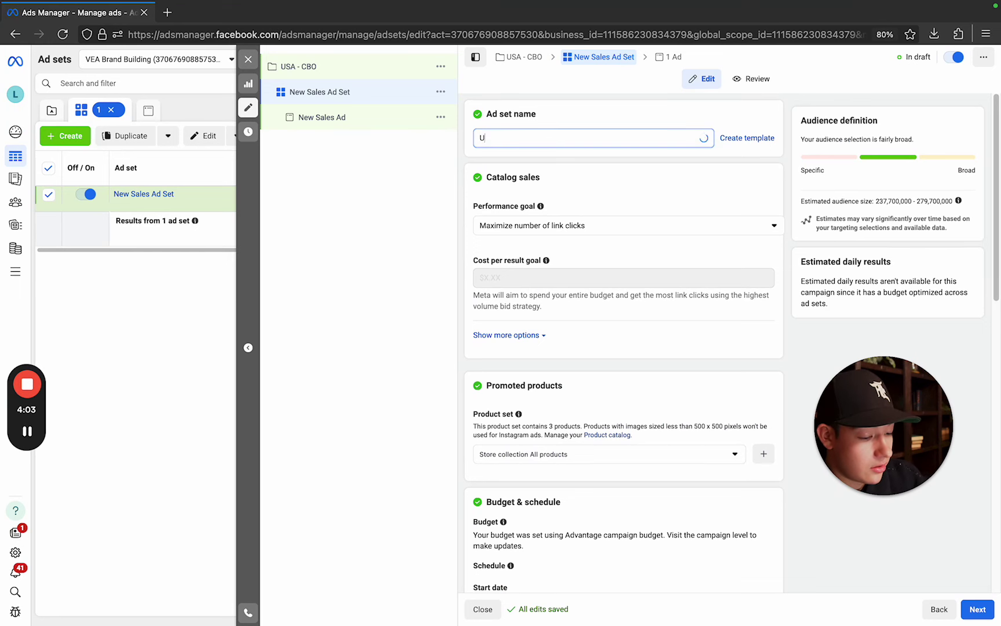
pyautogui.write('SA CT ')
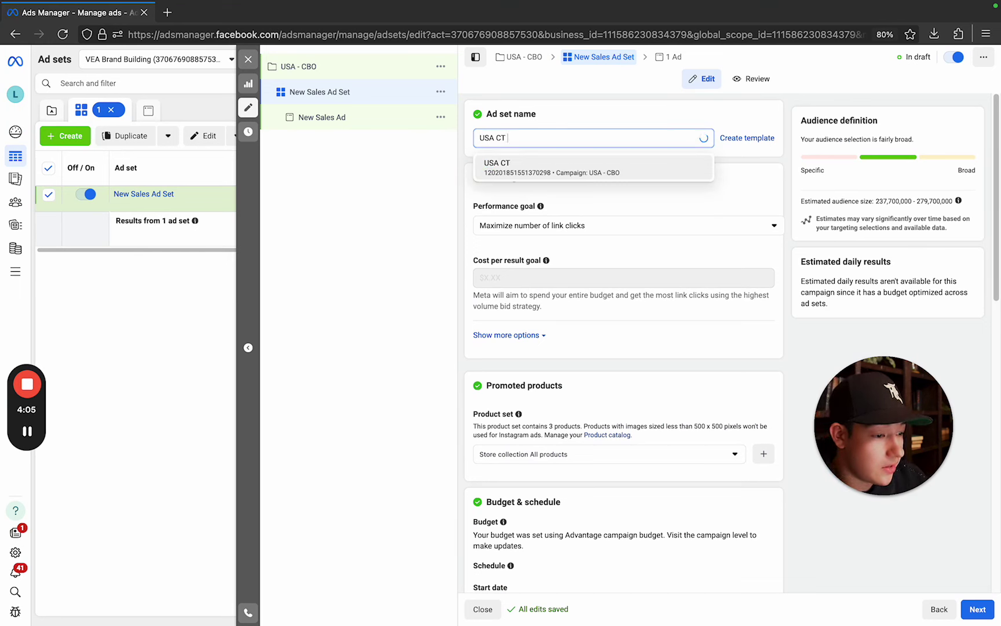
pyautogui.write('18')
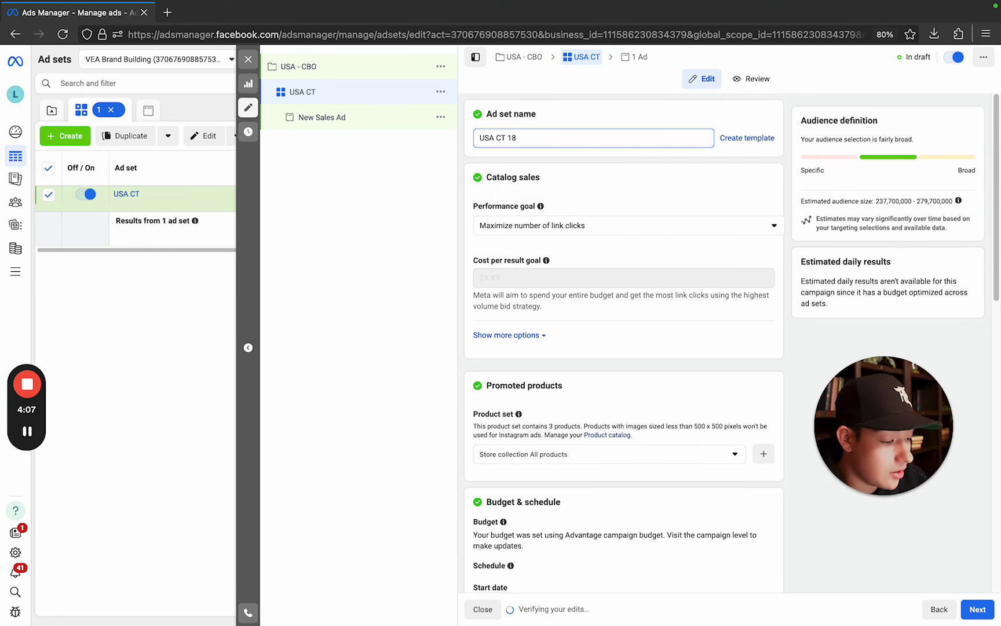
pyautogui.write('+ MF')
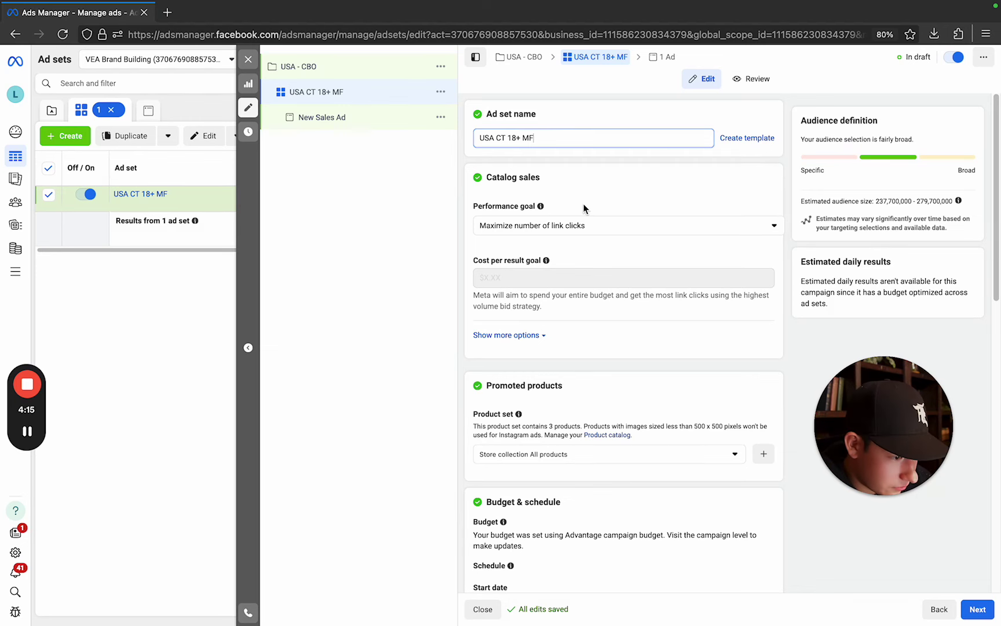
pyautogui.click(367, 80)
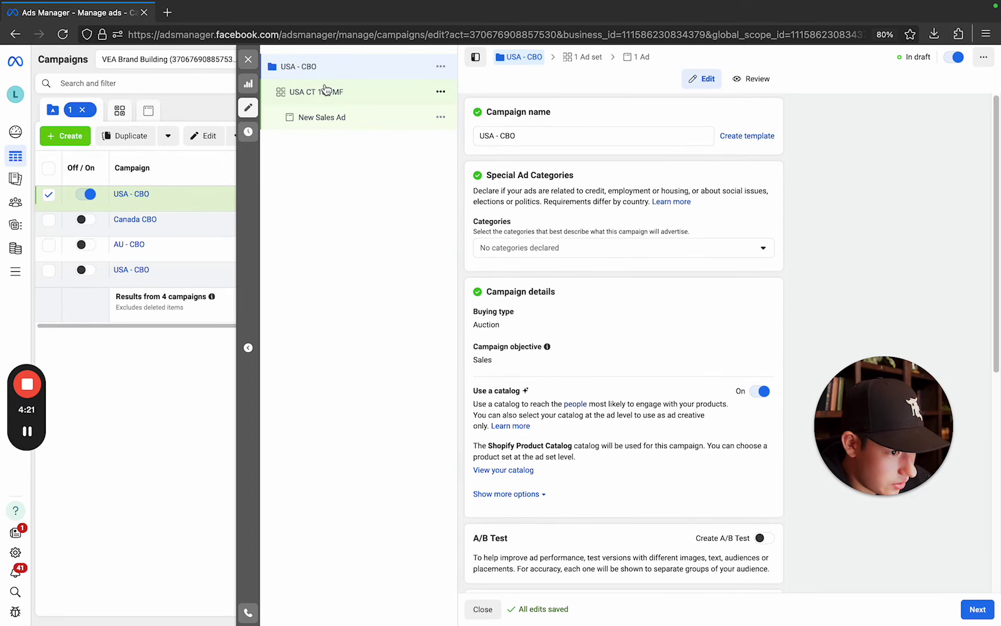
# Set the ad set's performance goal to Maximize number of conversions, leaving the product set unchanged.
pyautogui.click(326, 91)
pyautogui.click(571, 226)
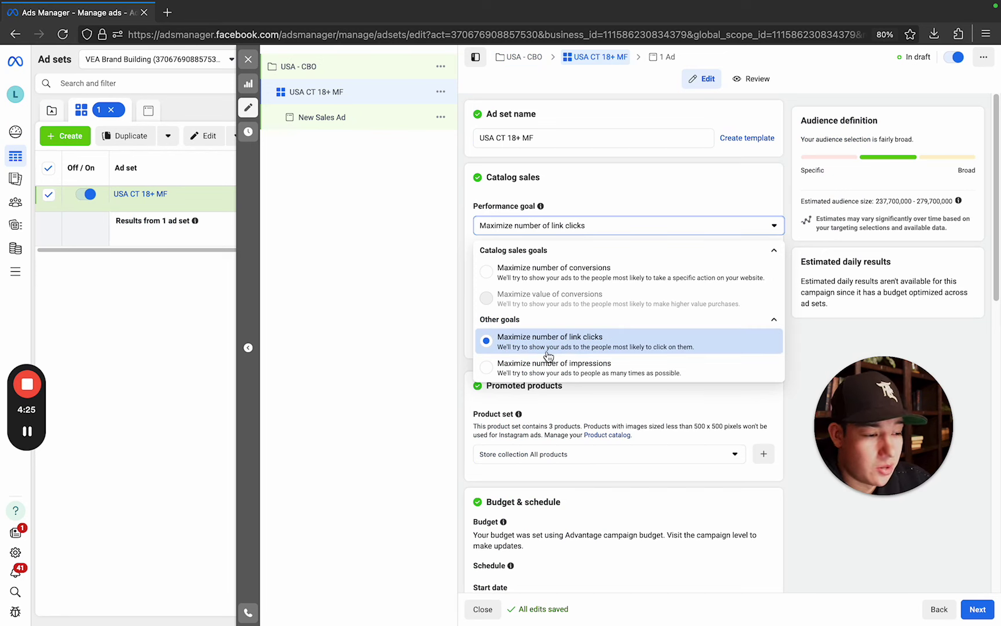
pyautogui.click(560, 282)
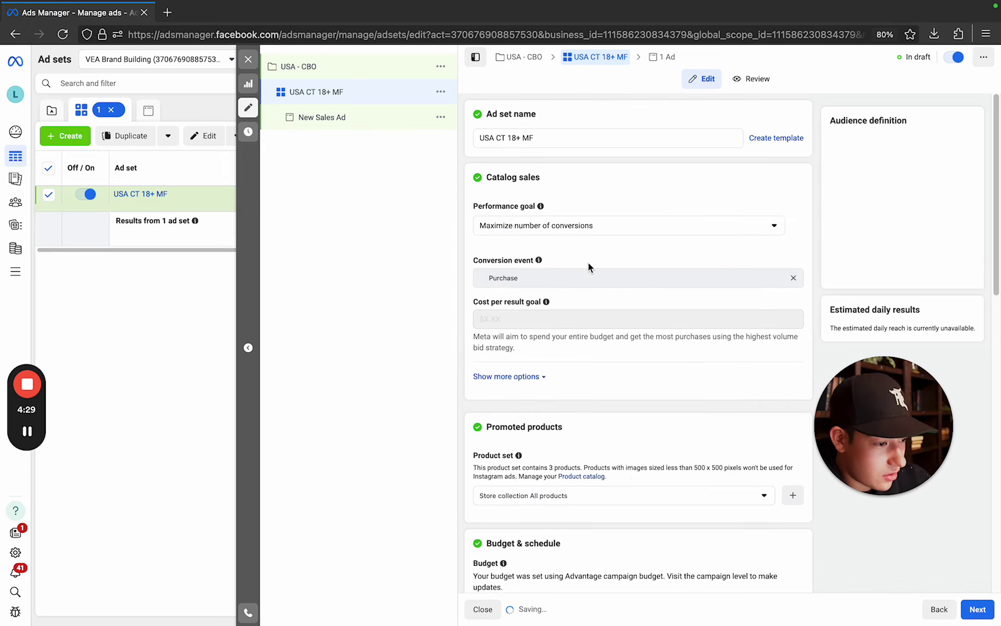
pyautogui.scroll(-1, 585, 255)
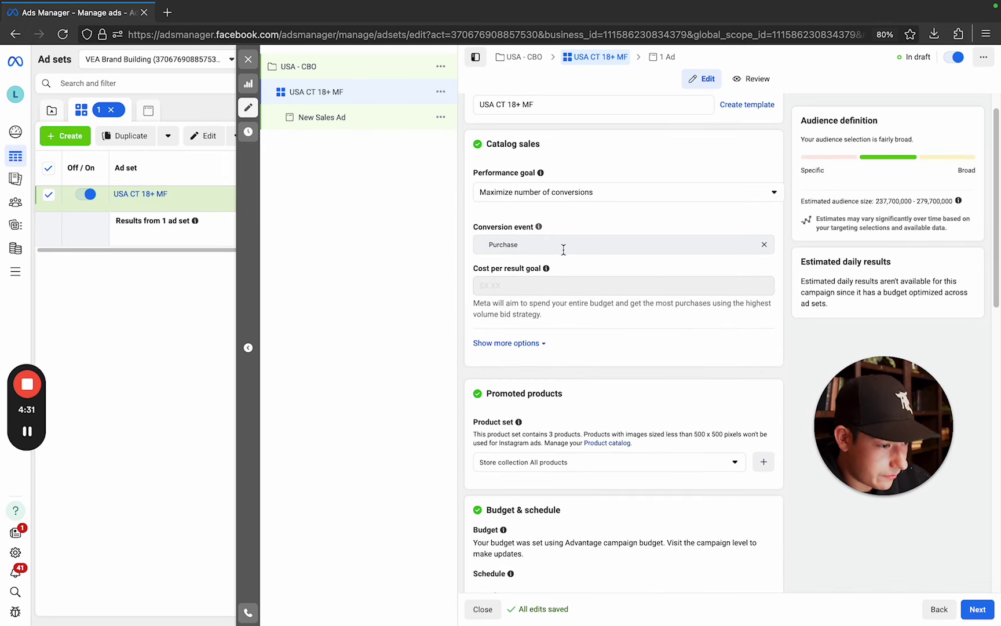
pyautogui.scroll(-2, 541, 244)
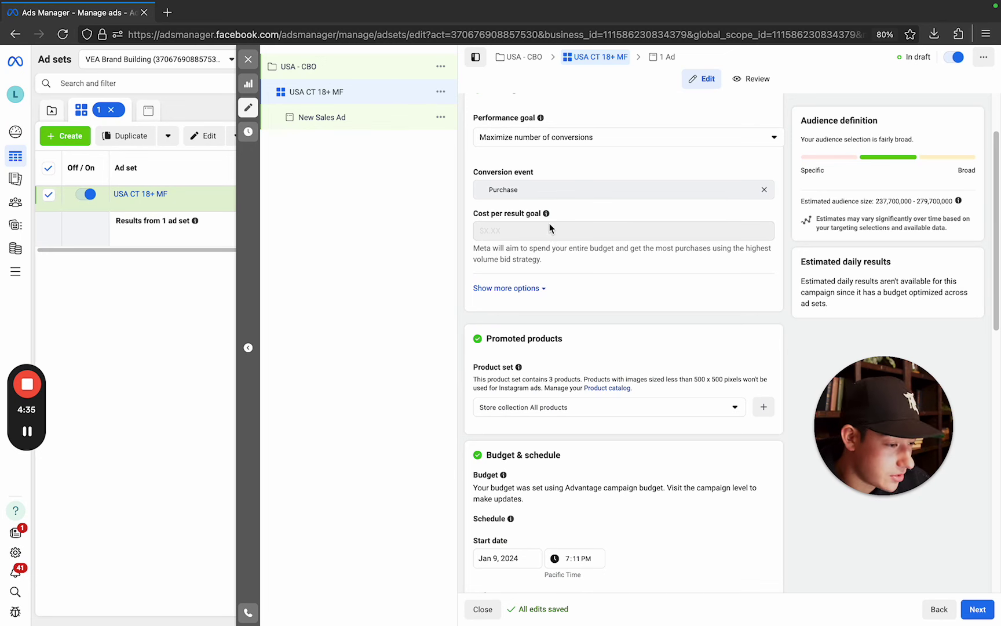
pyautogui.scroll(-4, 583, 302)
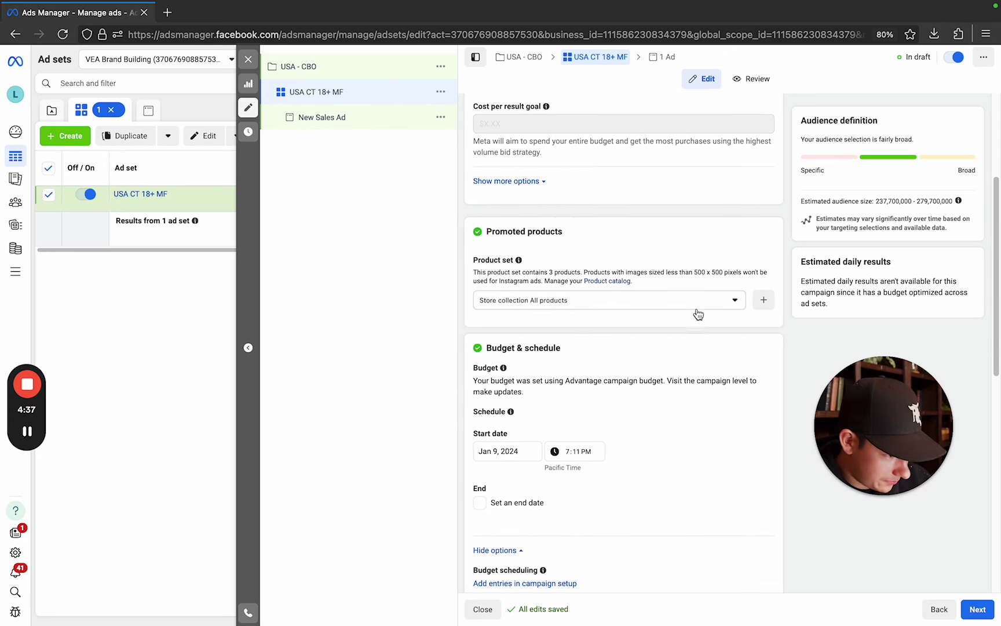
pyautogui.click(702, 307)
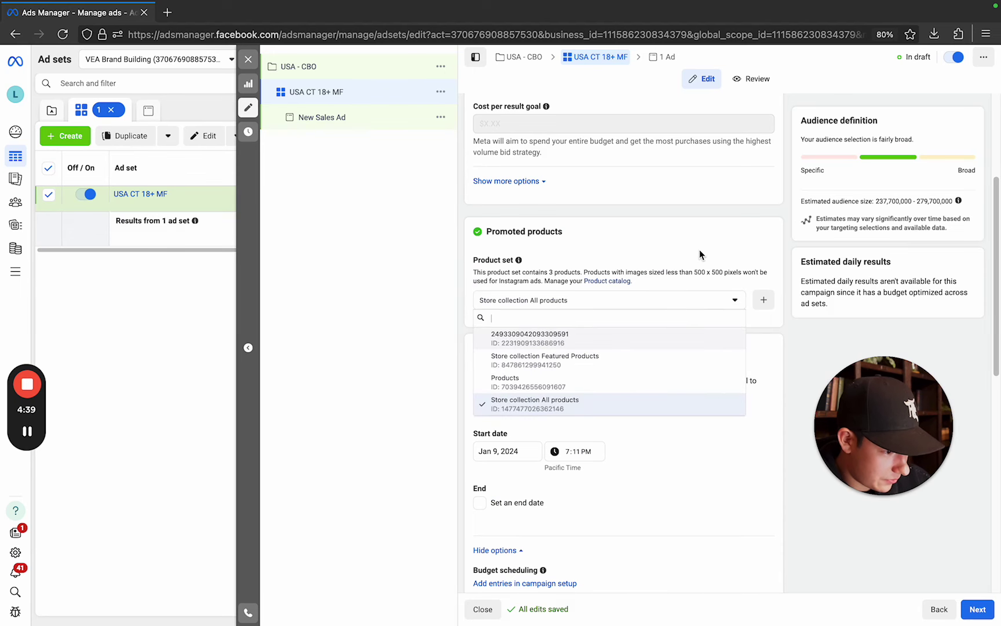
pyautogui.click(697, 233)
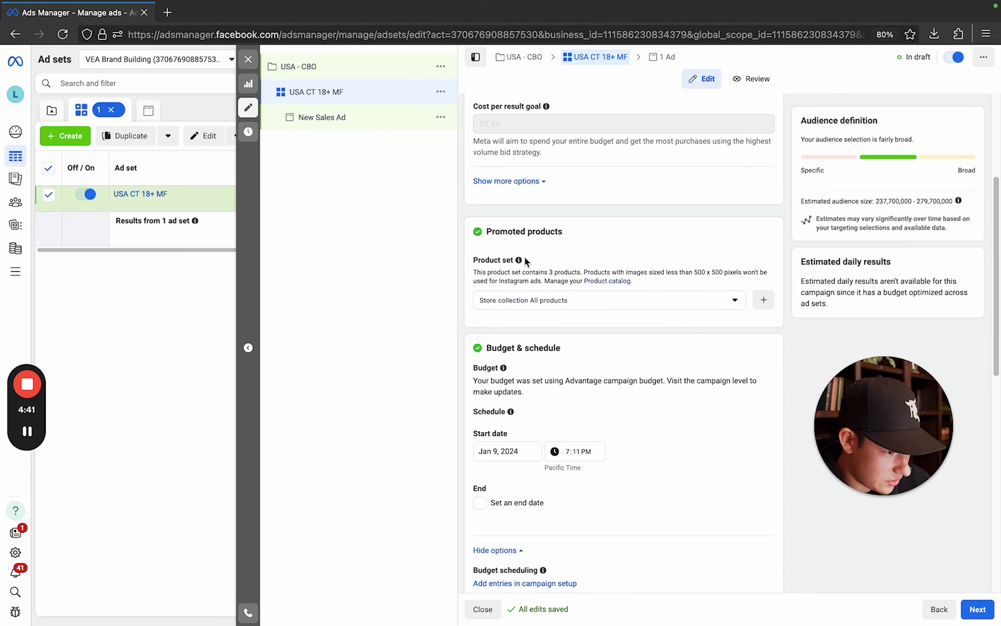
pyautogui.click(307, 68)
# Switch 'Use a catalog' off for USA - CBO, then open the ad set's conversion event list.
pyautogui.scroll(-1, 571, 321)
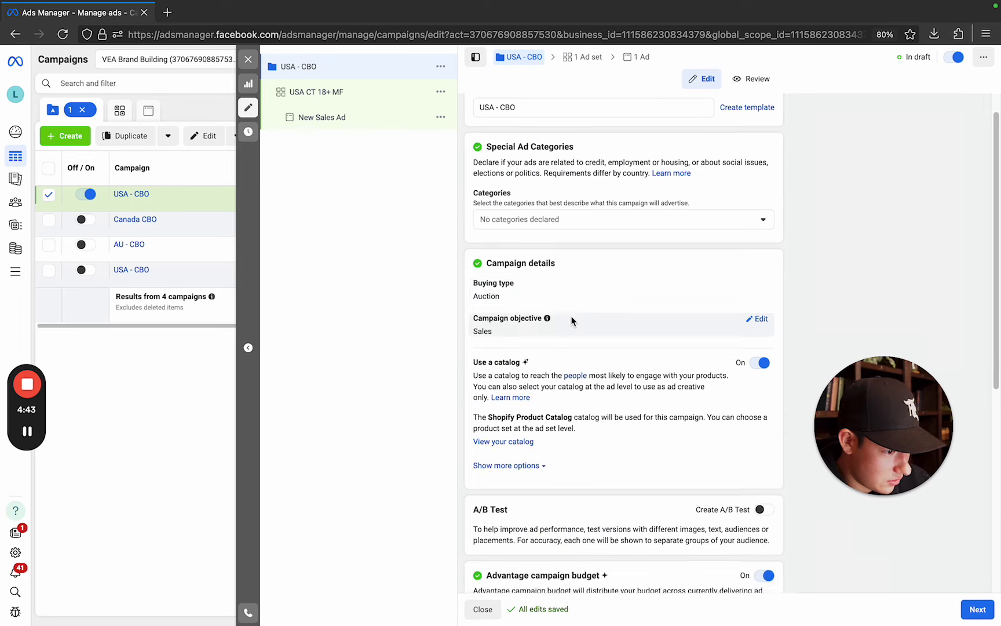
pyautogui.scroll(-1, 574, 323)
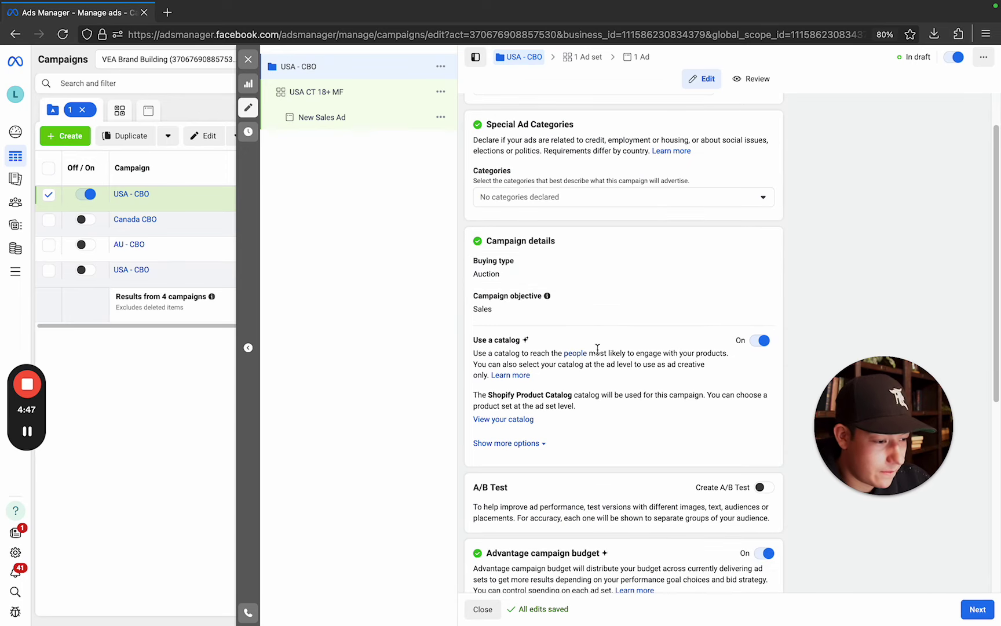
pyautogui.click(759, 341)
pyautogui.scroll(2, 585, 200)
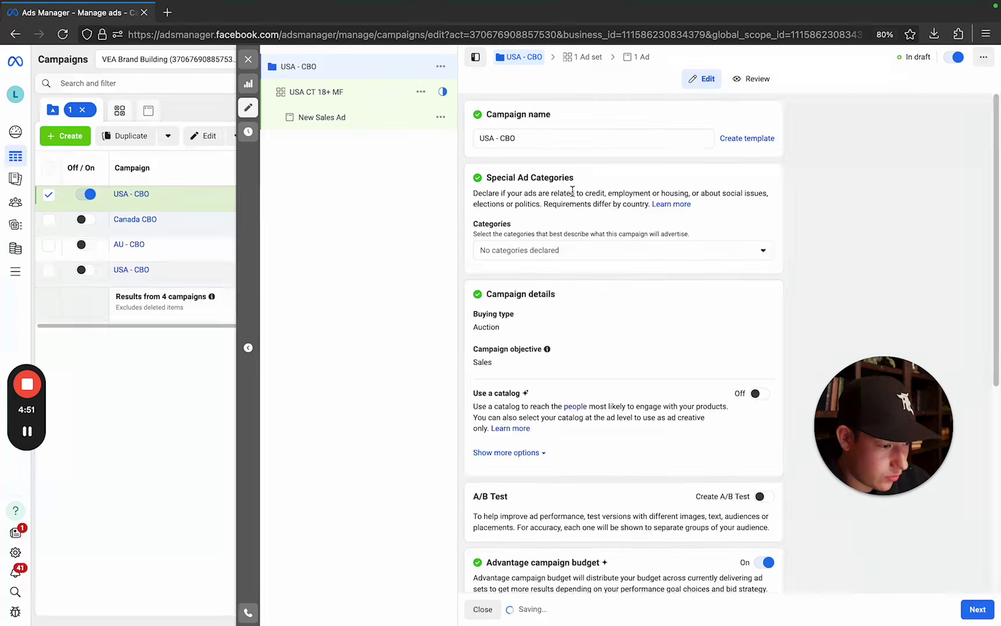
pyautogui.click(307, 94)
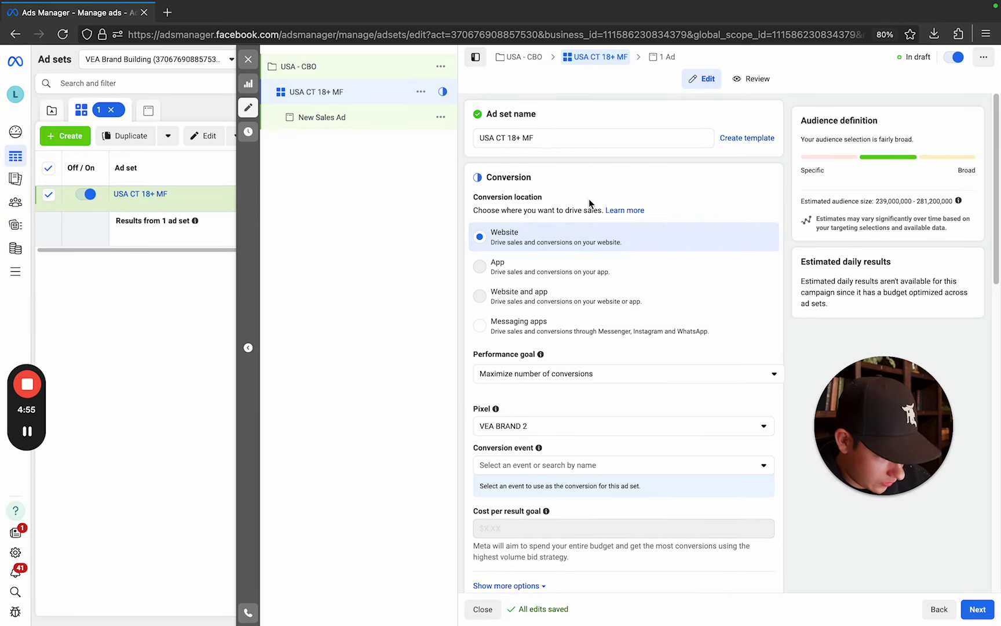
pyautogui.scroll(-1, 577, 321)
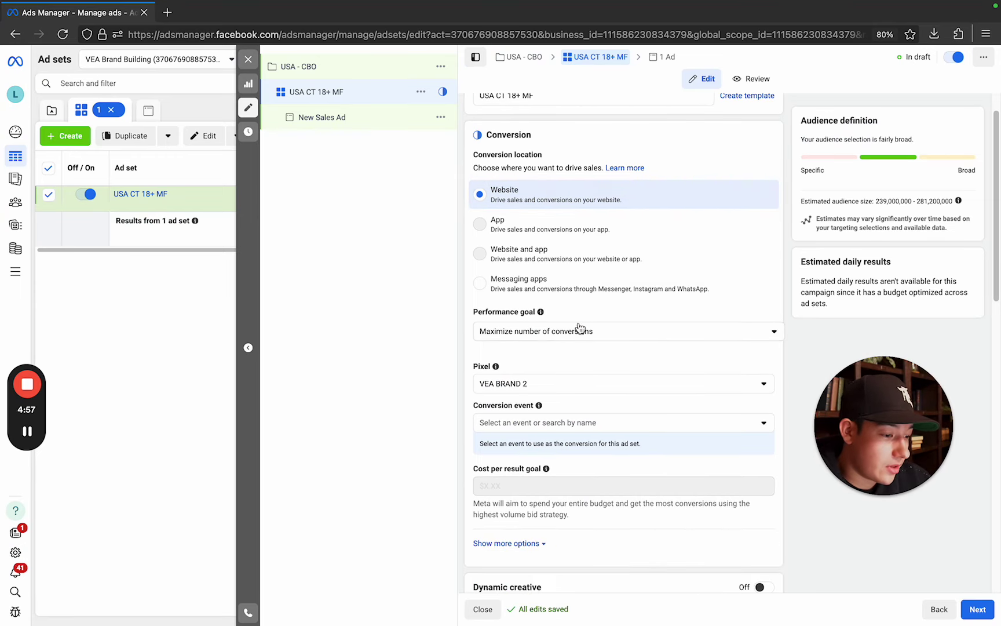
pyautogui.click(583, 423)
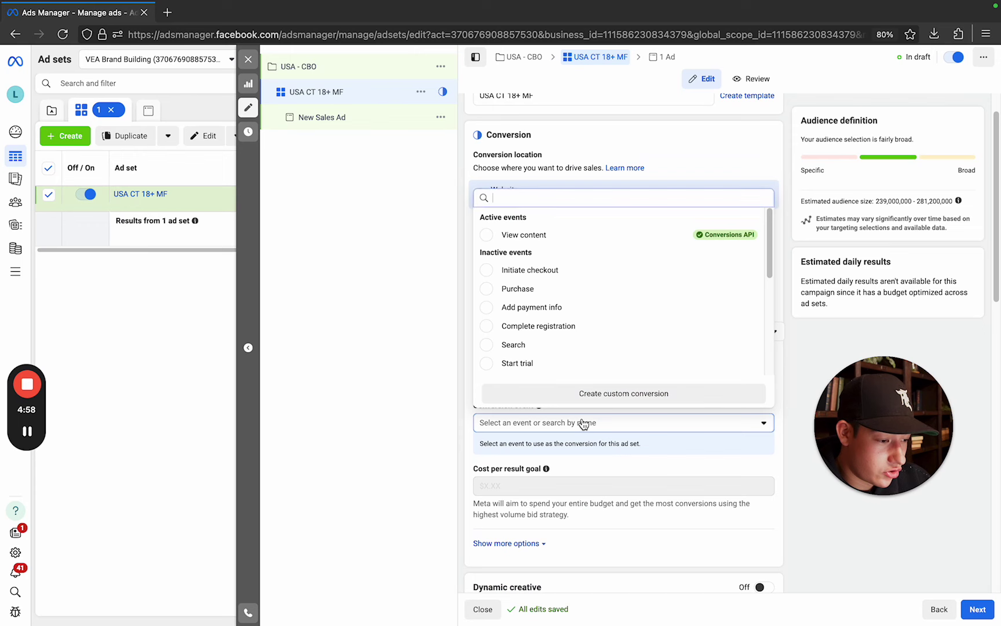
# Set the conversion event to Purchase and the start time to 11:59 PM, Jan 9, 2024.
pyautogui.click(560, 290)
pyautogui.scroll(-1, 600, 359)
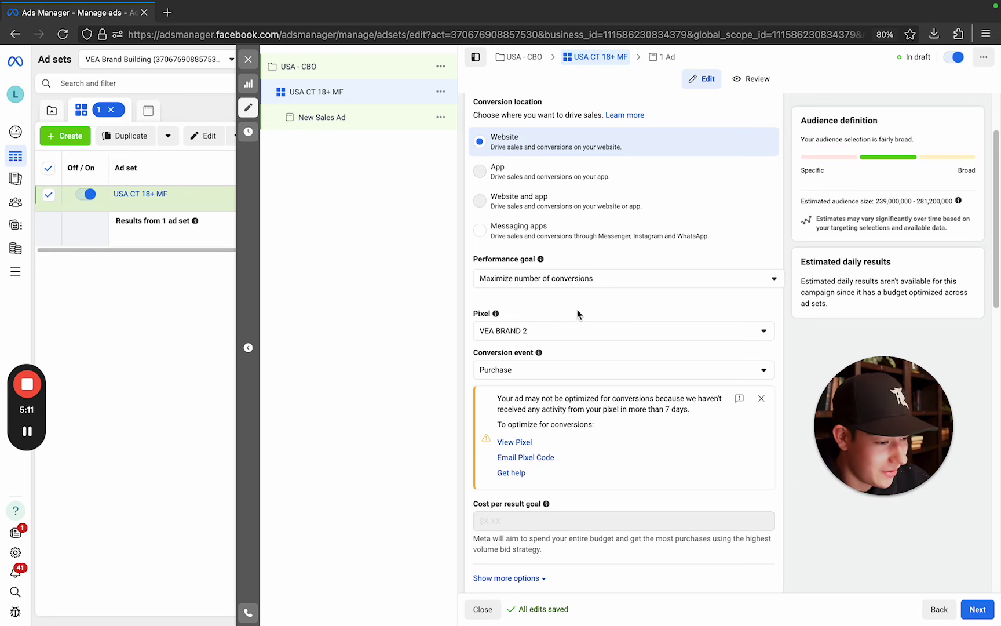
pyautogui.scroll(-5, 583, 340)
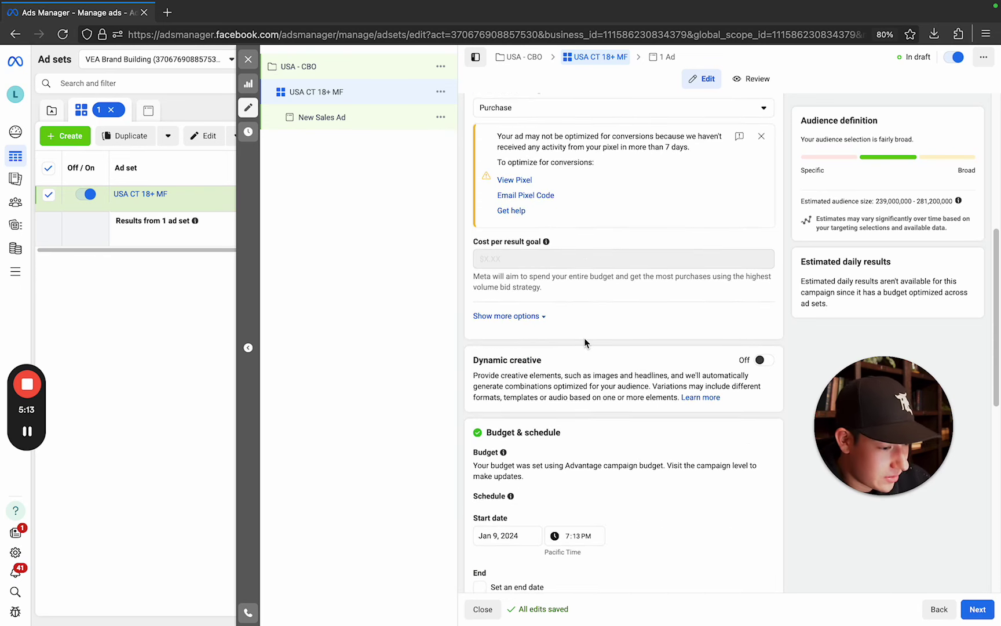
pyautogui.scroll(-3, 584, 338)
pyautogui.click(557, 385)
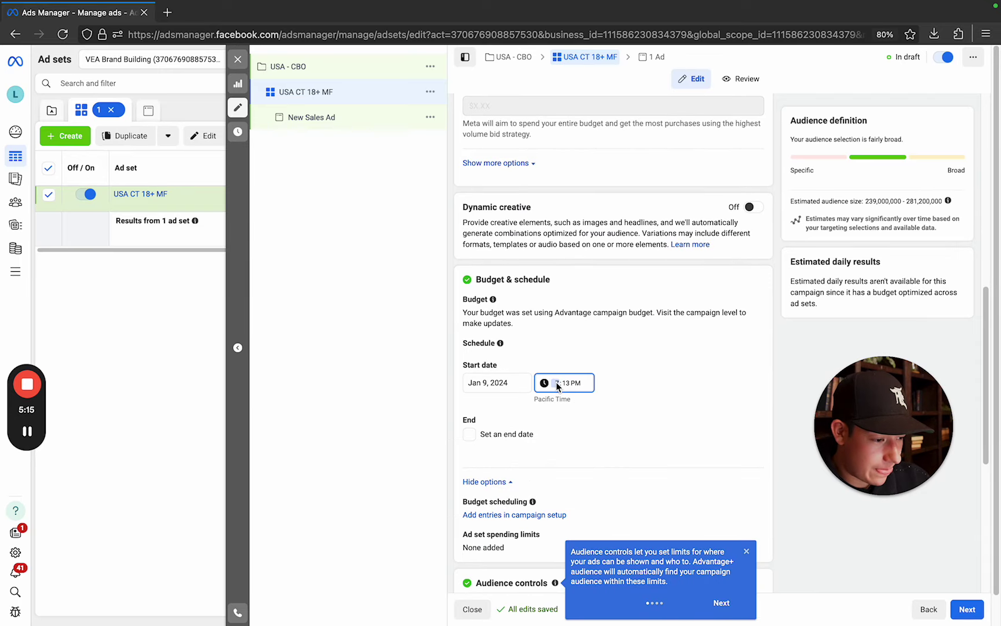
pyautogui.click(565, 382)
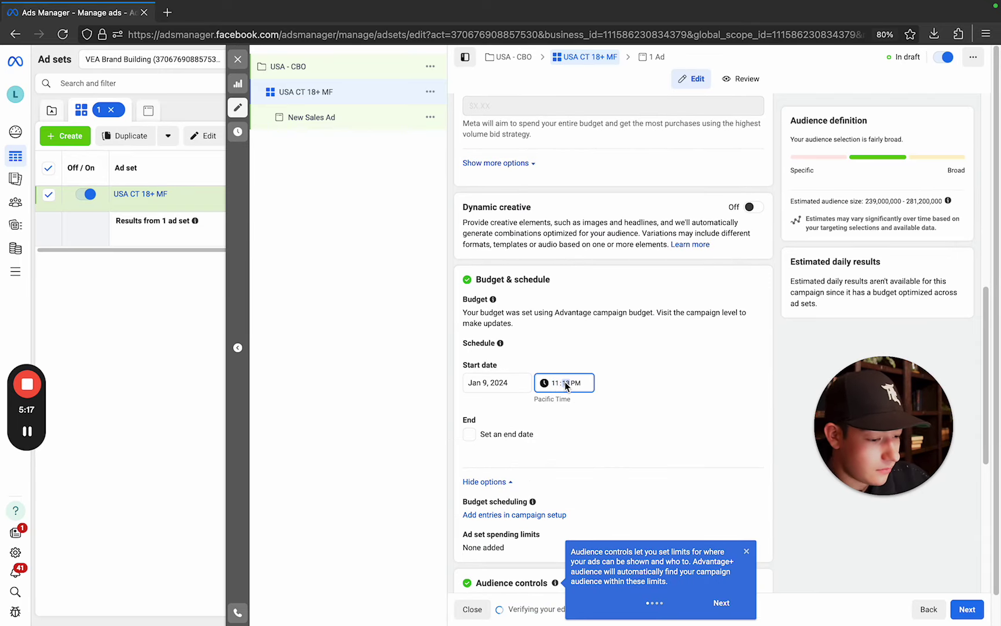
pyautogui.write('59')
pyautogui.click(572, 351)
# Expand the additional audience control options and dismiss the tip.
pyautogui.scroll(-2, 630, 375)
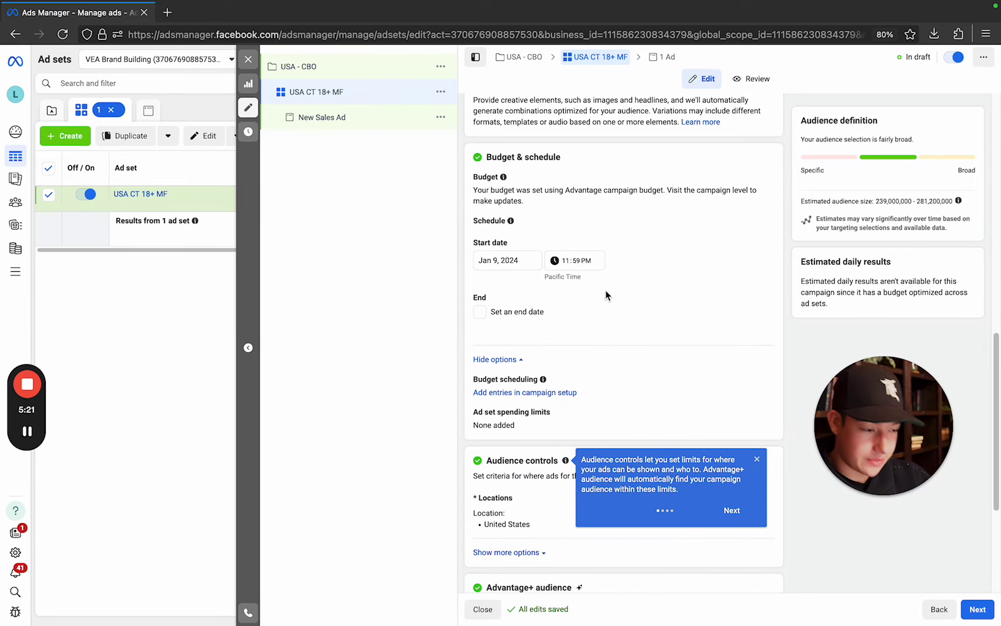
pyautogui.scroll(-2, 606, 281)
pyautogui.scroll(-1, 606, 281)
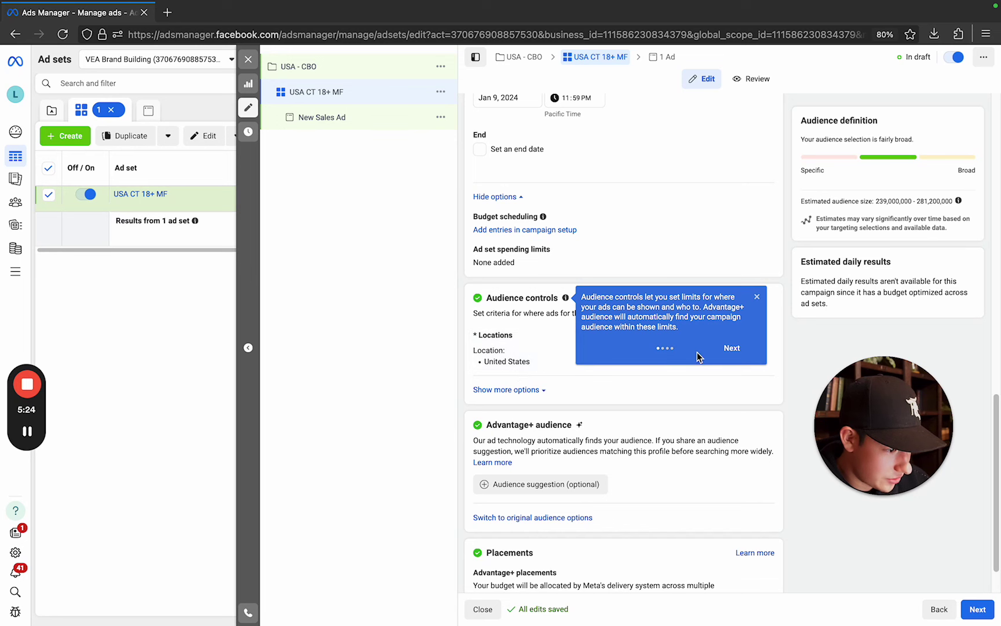
pyautogui.click(524, 389)
pyautogui.click(756, 296)
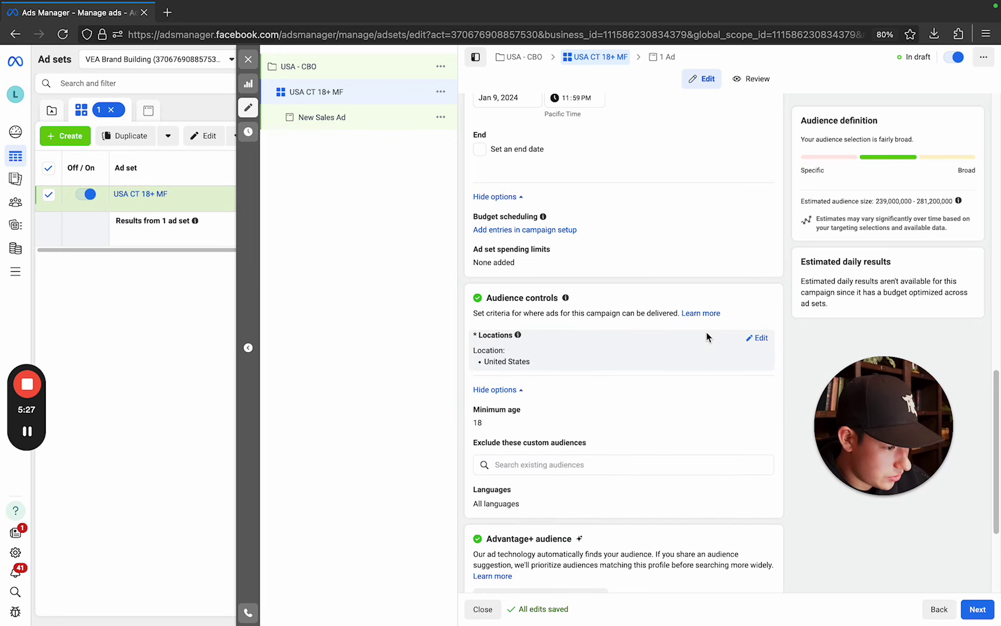
pyautogui.scroll(-1, 695, 330)
pyautogui.scroll(-2, 580, 337)
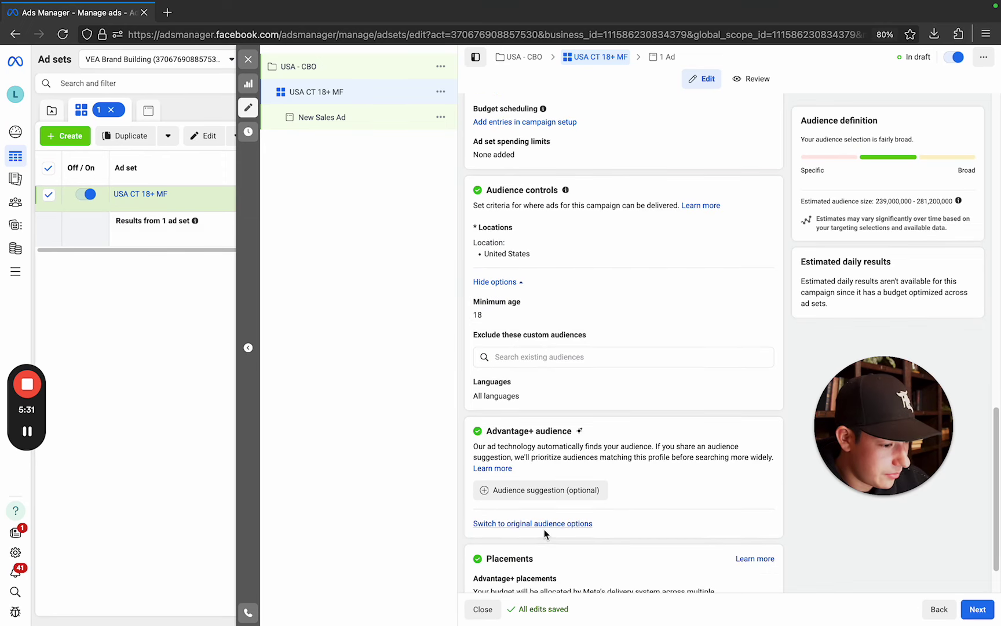
# Use the original audience in place of Advantage+: United States, ages 18-65+, all genders.
pyautogui.scroll(-1, 545, 522)
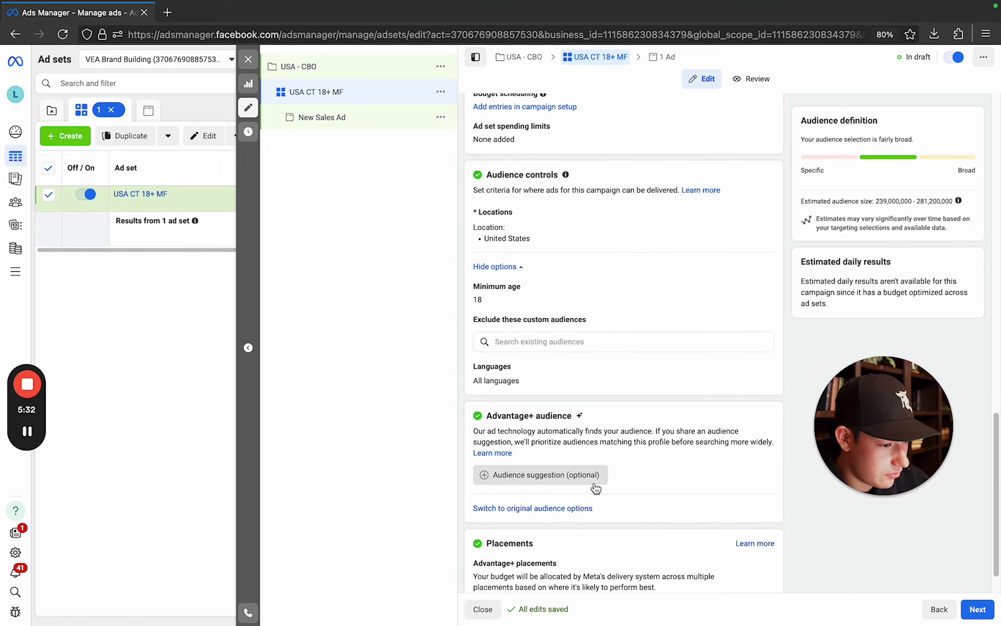
pyautogui.click(536, 500)
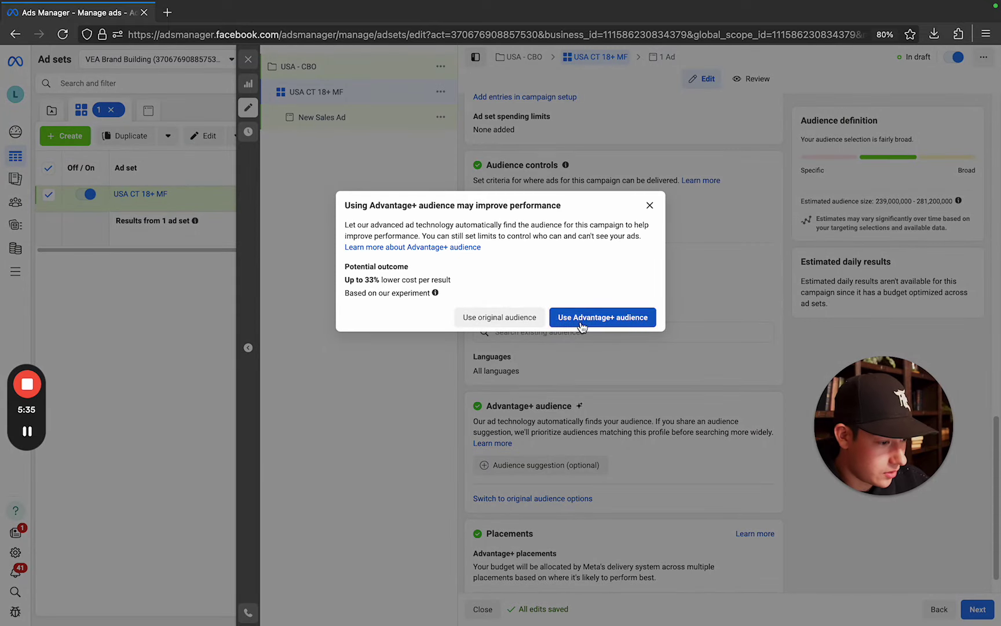
pyautogui.click(505, 318)
pyautogui.scroll(-10, 635, 362)
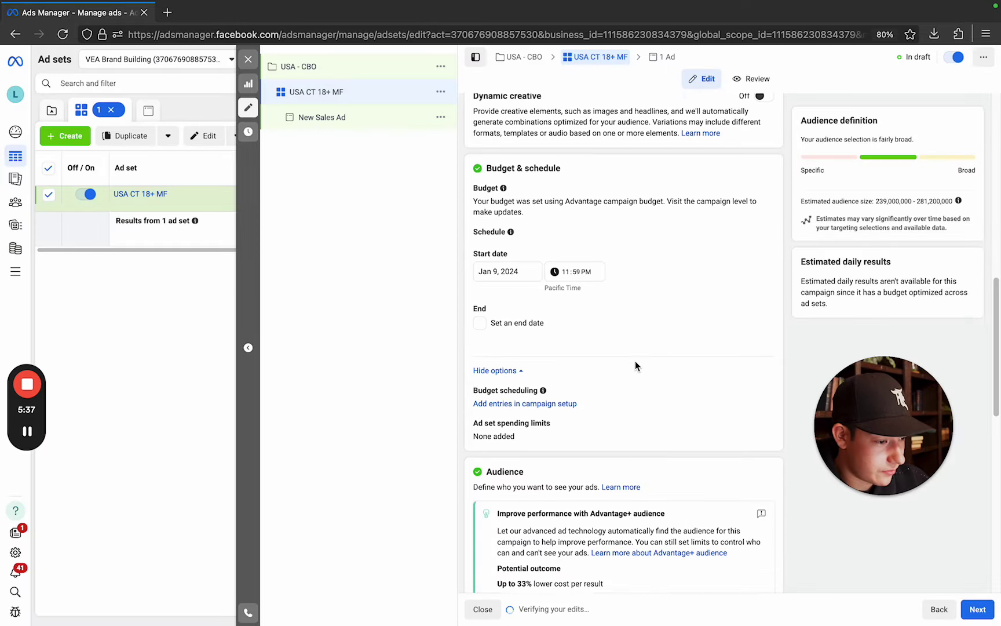
pyautogui.scroll(-2, 603, 378)
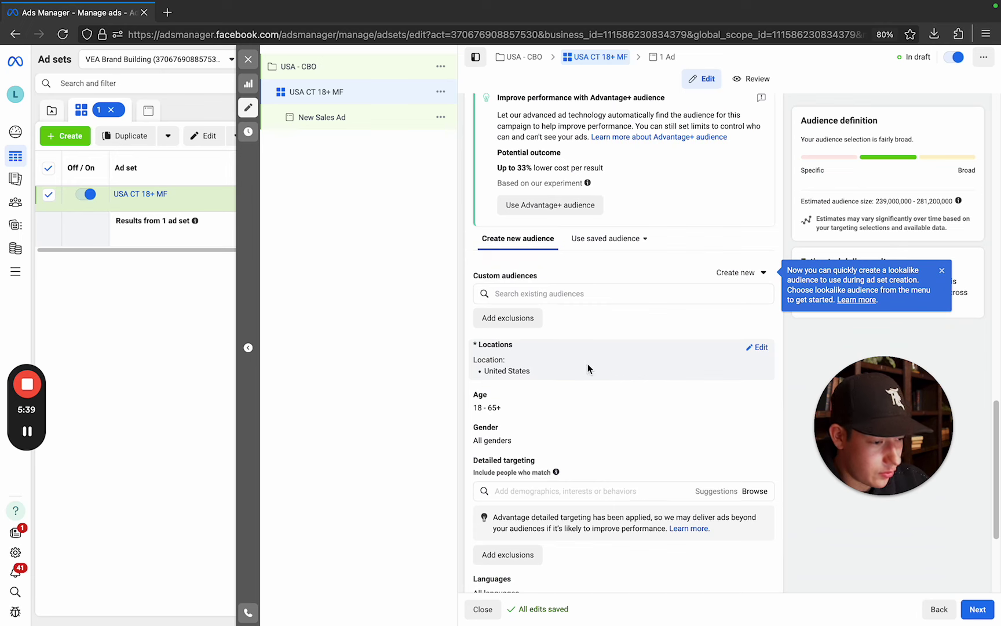
pyautogui.scroll(-2, 544, 360)
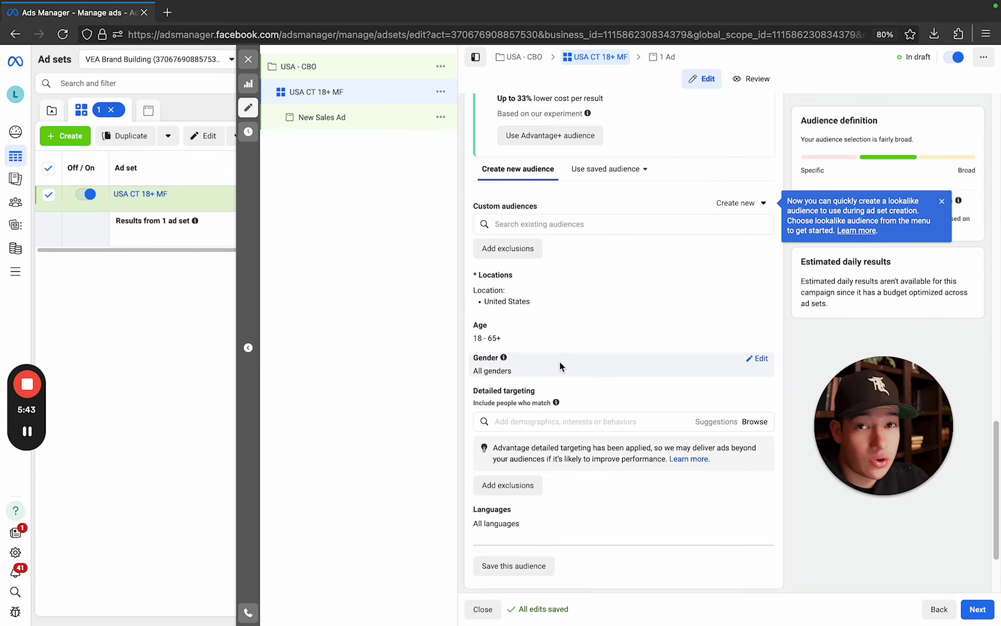
pyautogui.scroll(-3, 605, 355)
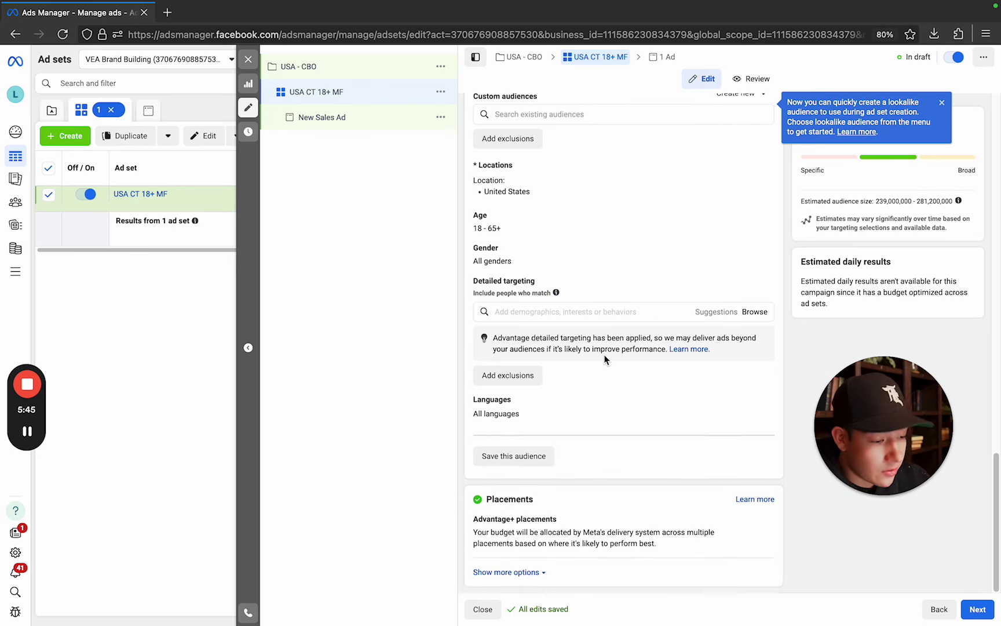
pyautogui.scroll(1, 639, 464)
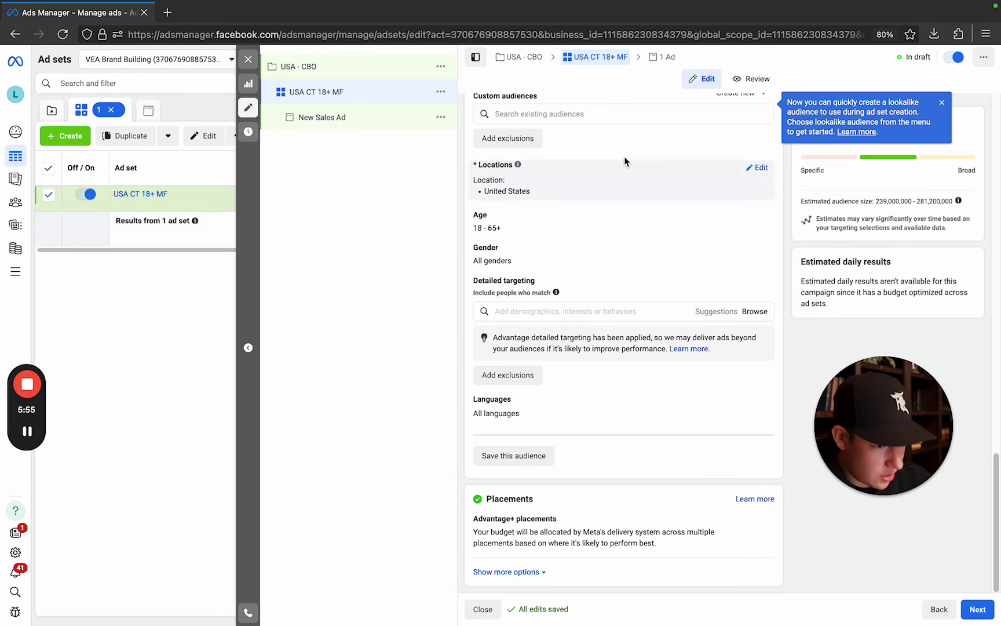
# Rename the New Sales Ad to 'V1'.
pyautogui.click(375, 123)
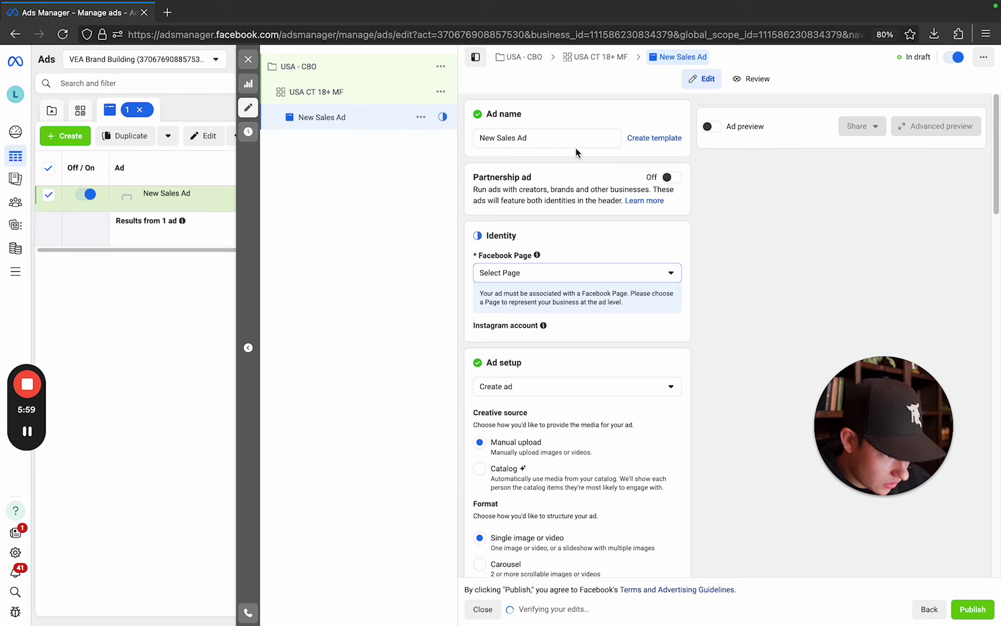
pyautogui.tripleClick(556, 138)
pyautogui.write('V')
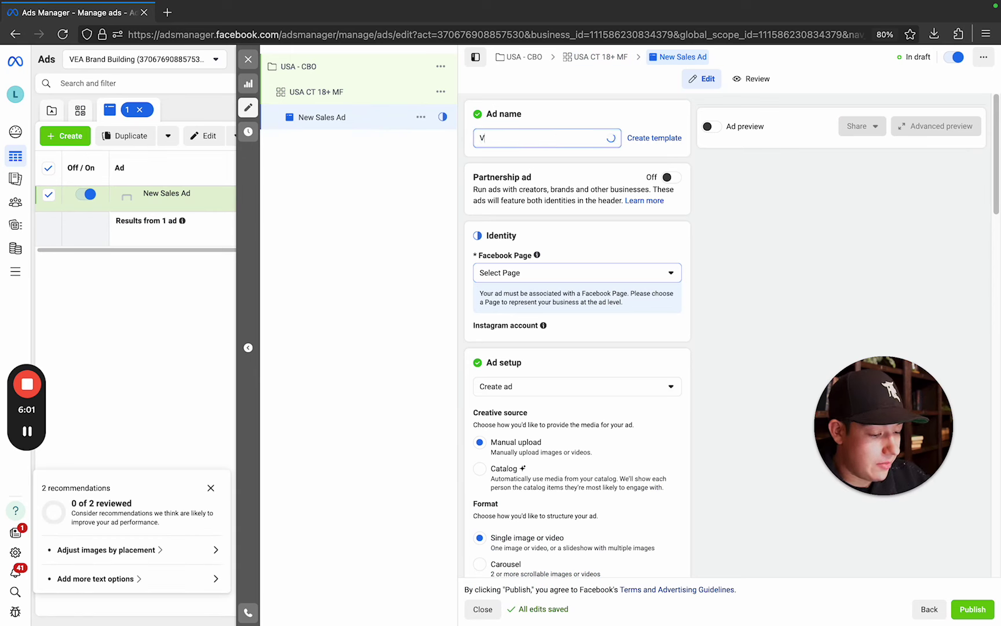
pyautogui.write('1')
pyautogui.click(567, 109)
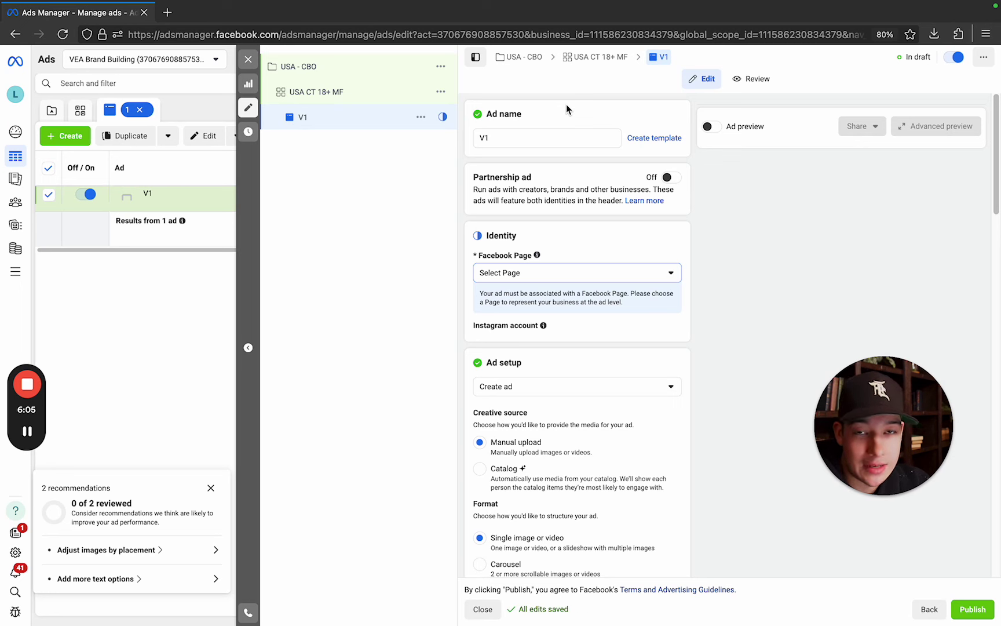
# Review V1's creative, Website destination, Learn more call to action and website event tracking.
pyautogui.scroll(-2, 548, 245)
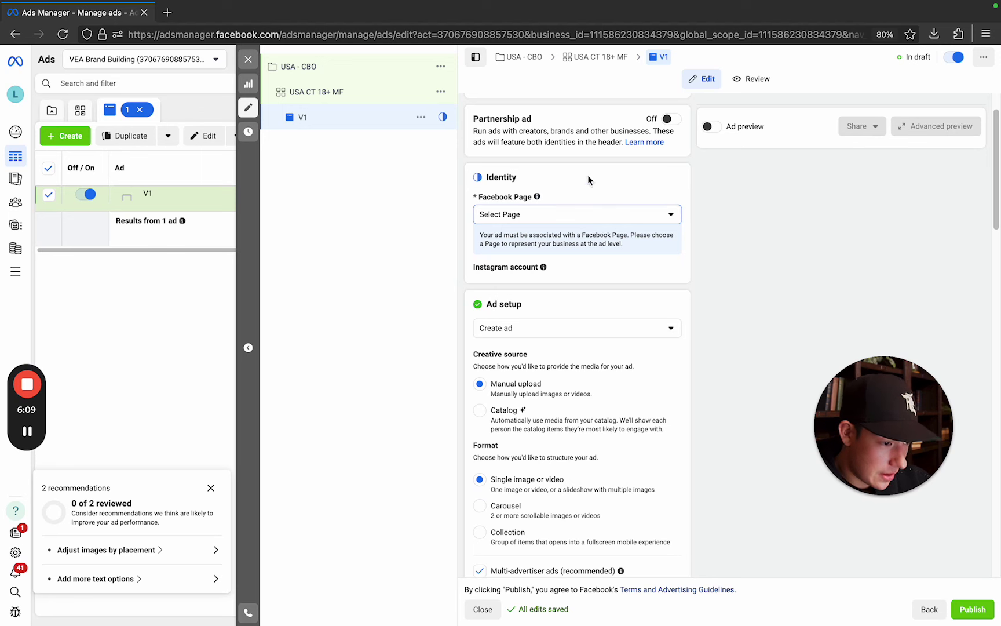
pyautogui.scroll(-5, 577, 313)
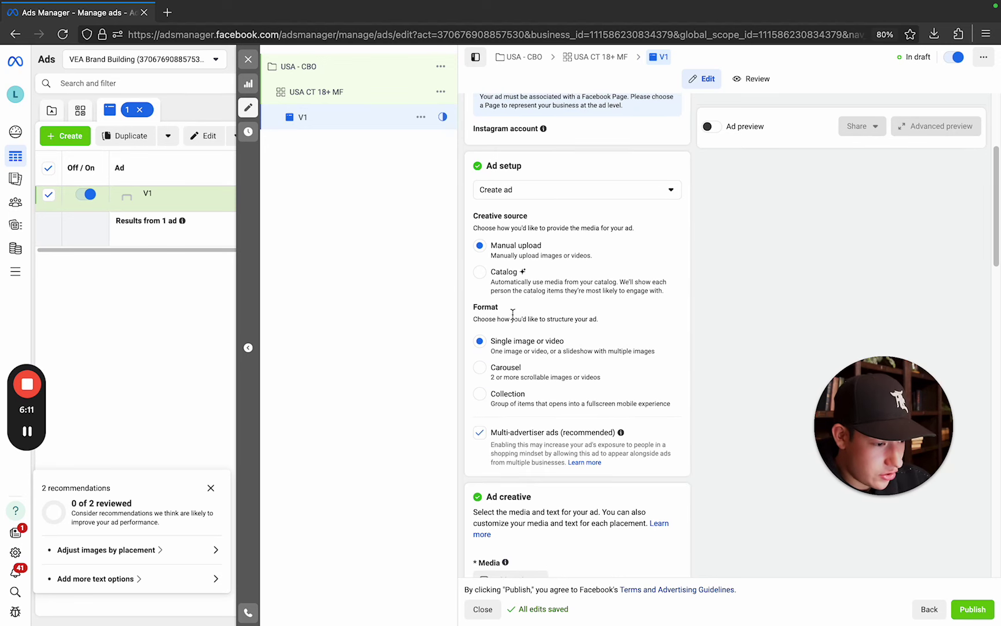
pyautogui.scroll(-3, 512, 313)
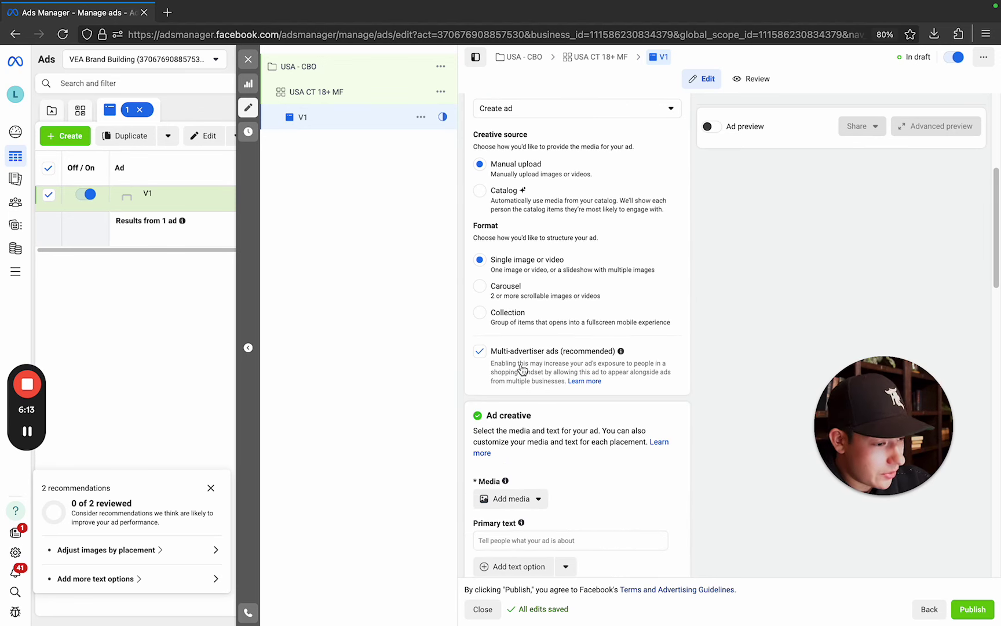
pyautogui.scroll(-4, 550, 380)
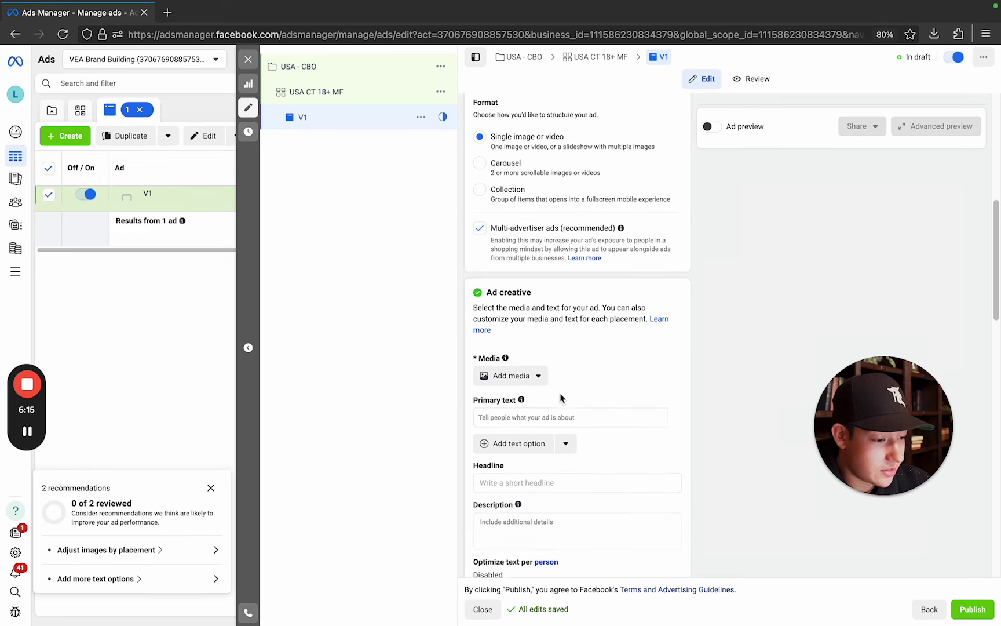
pyautogui.scroll(-1, 561, 398)
pyautogui.moveTo(521, 374)
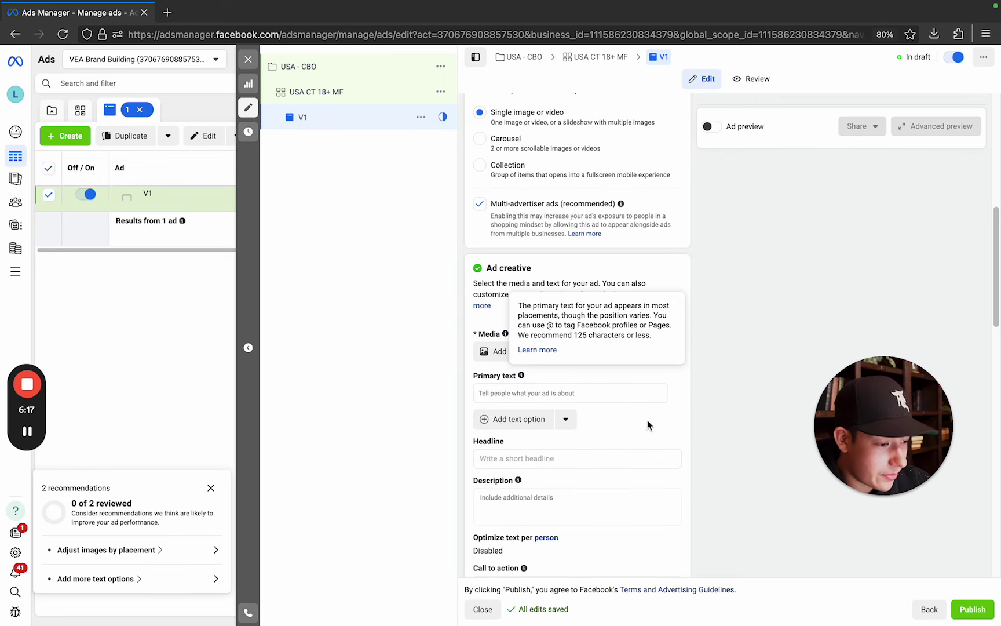
pyautogui.scroll(-8, 590, 492)
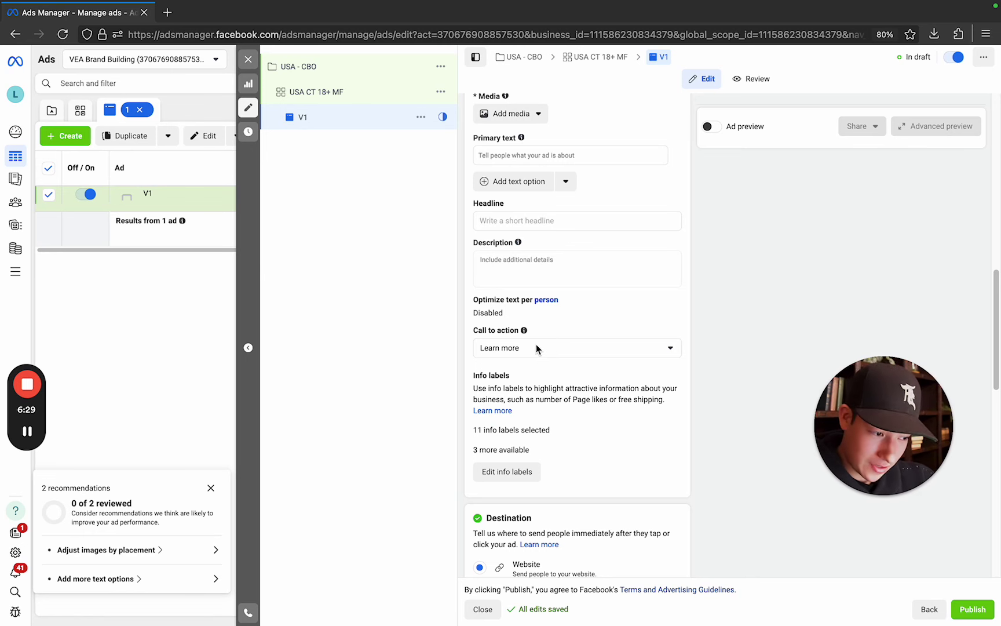
pyautogui.scroll(-4, 531, 354)
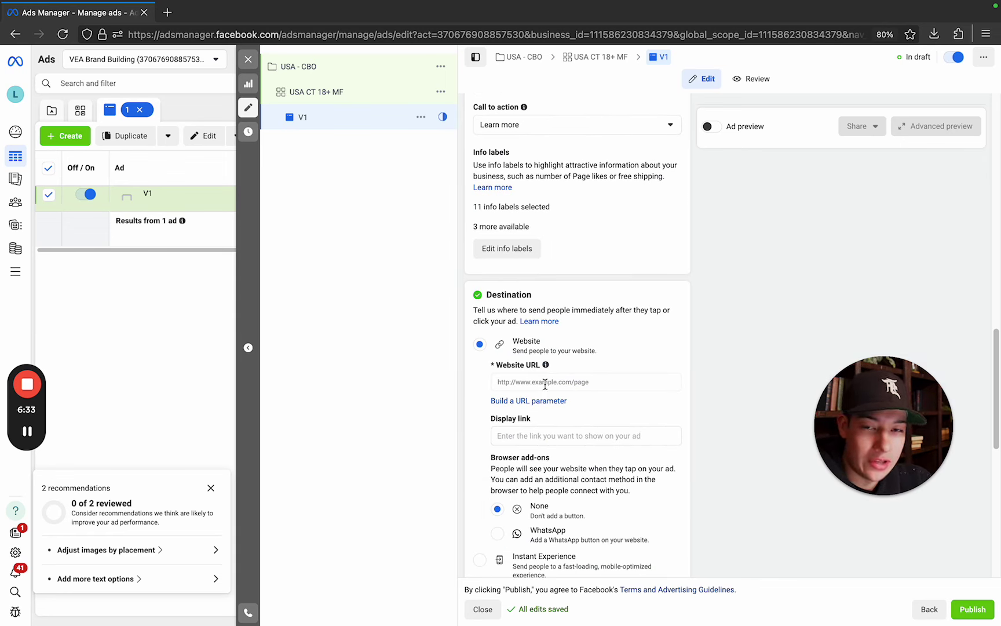
pyautogui.scroll(-5, 579, 399)
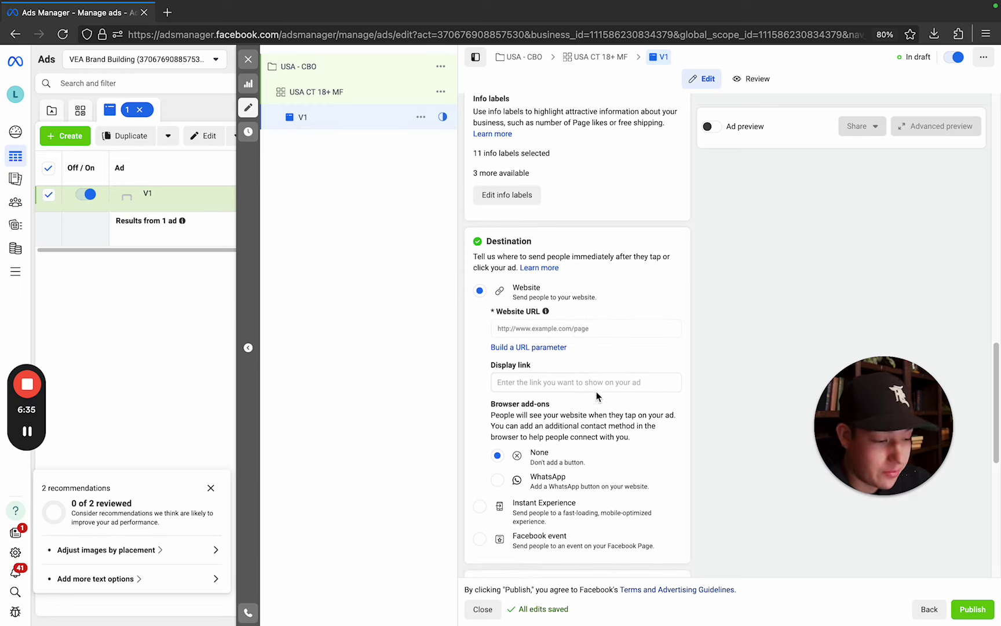
pyautogui.scroll(-4, 603, 422)
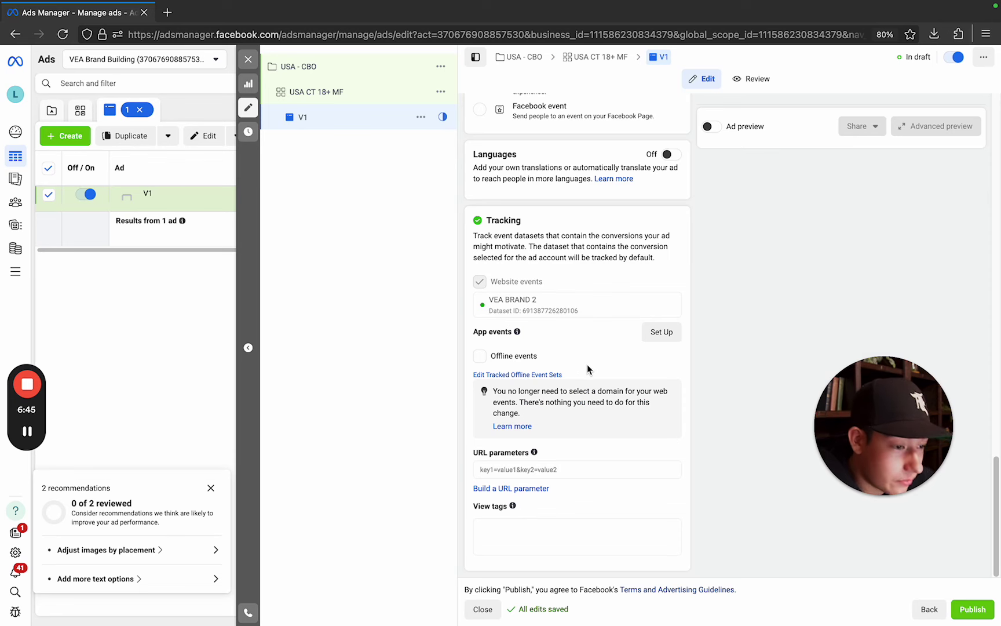
pyautogui.scroll(7, 592, 370)
pyautogui.scroll(10, 592, 370)
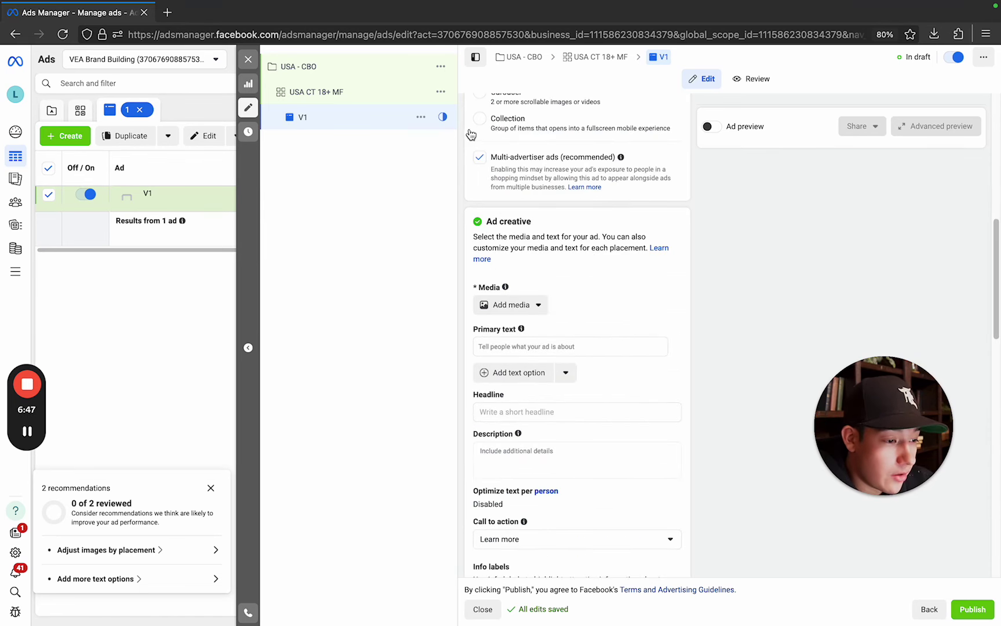
# Duplicate ad V1 into 4 copies within the USA CT 18+ MF ad set.
pyautogui.click(248, 59)
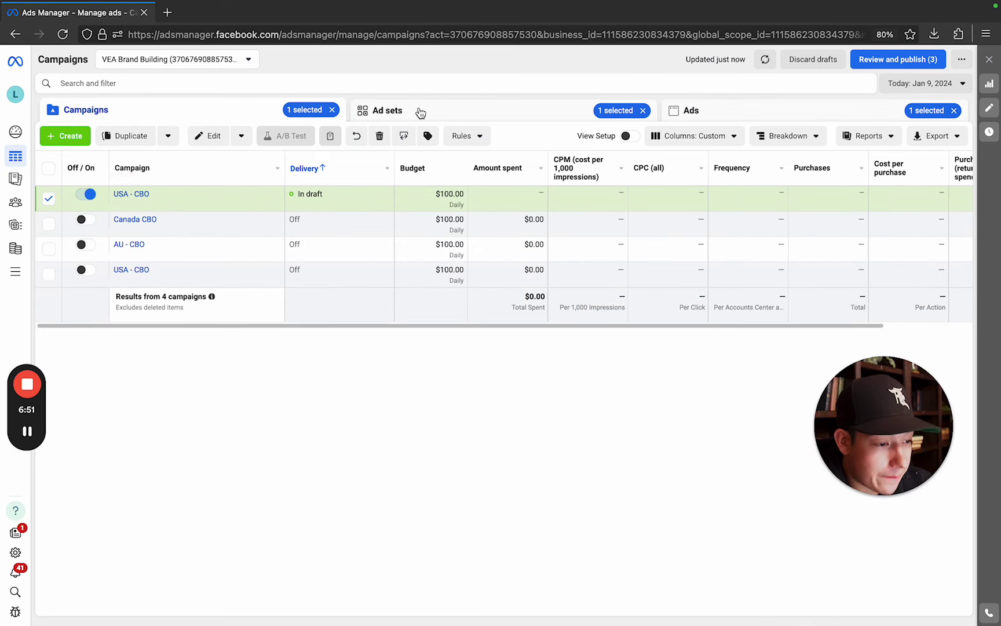
pyautogui.click(418, 112)
pyautogui.click(709, 110)
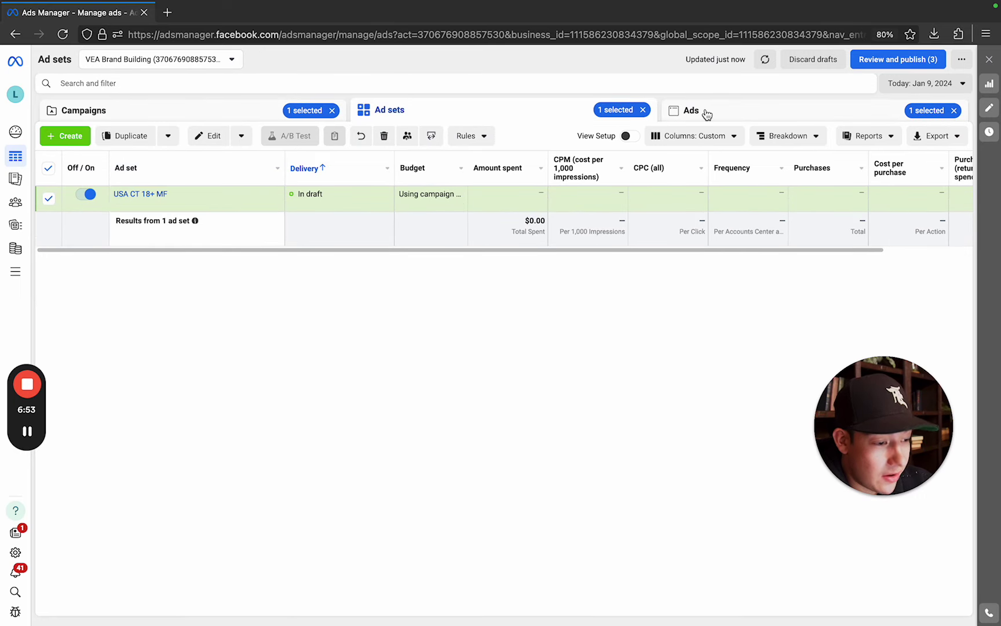
pyautogui.click(238, 205)
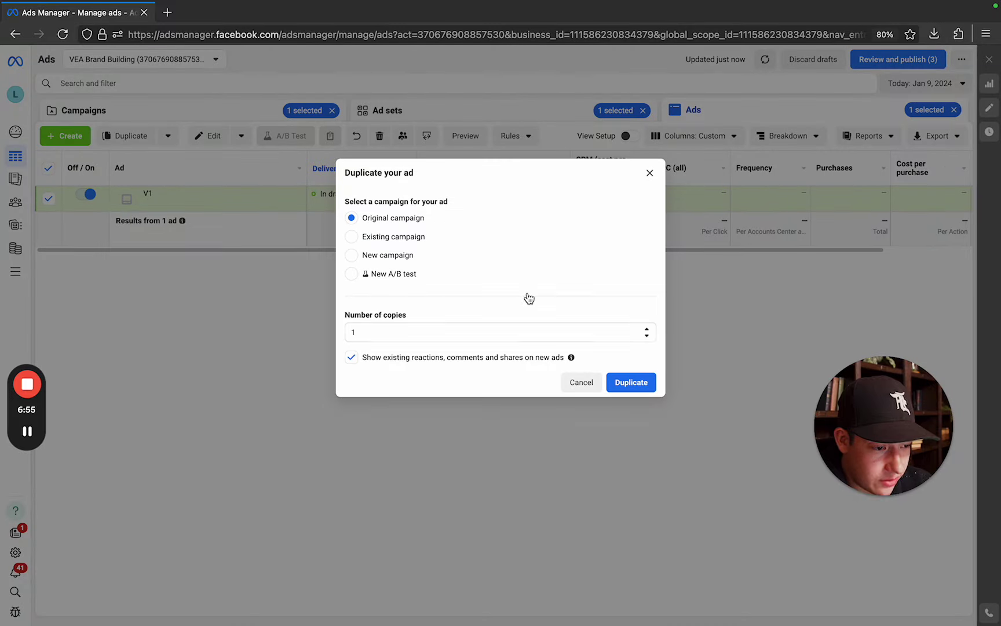
pyautogui.click(646, 330)
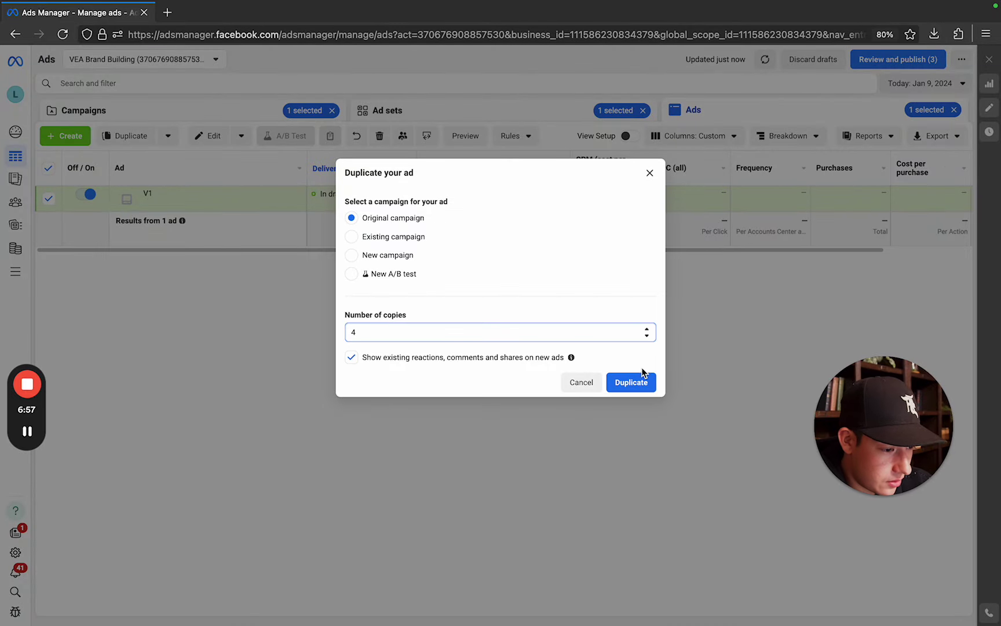
pyautogui.click(637, 380)
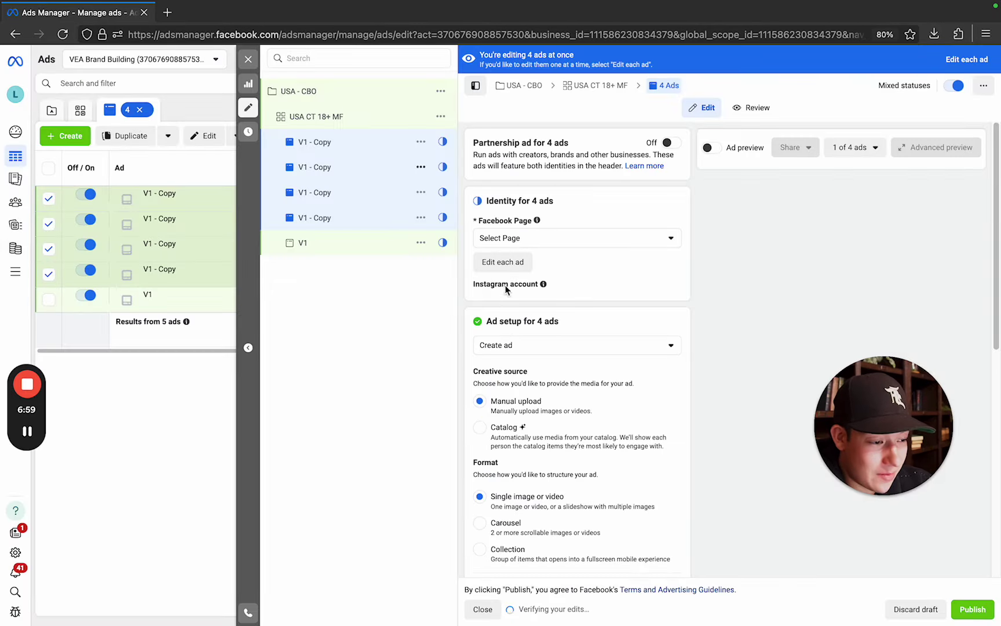
# Look over the four 'V1 - Copy' ads opened together for bulk editing.
pyautogui.scroll(-2, 621, 349)
pyautogui.scroll(-10, 620, 349)
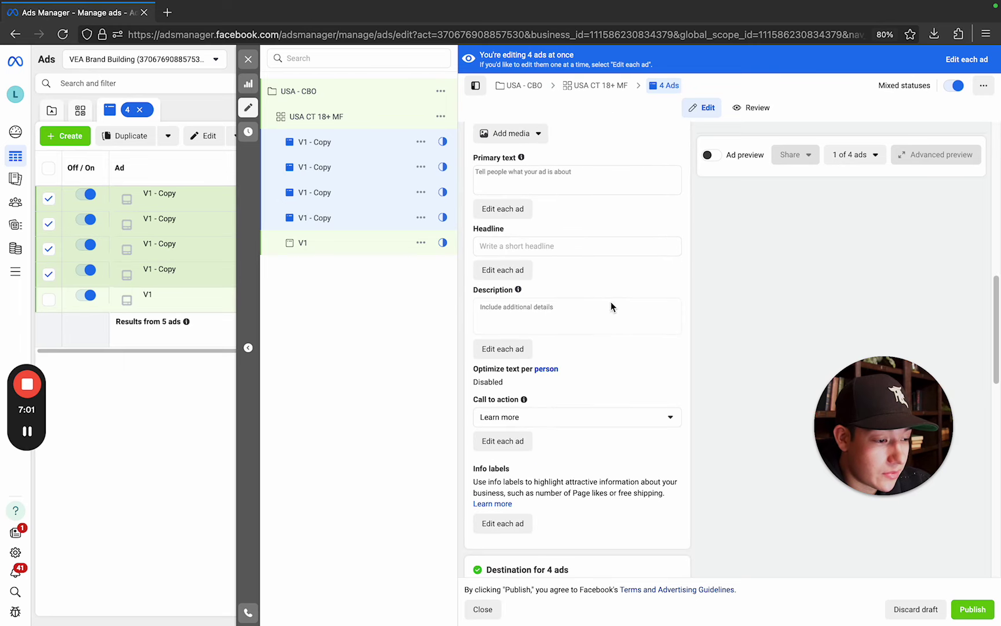
pyautogui.scroll(3, 611, 301)
pyautogui.scroll(-1, 514, 197)
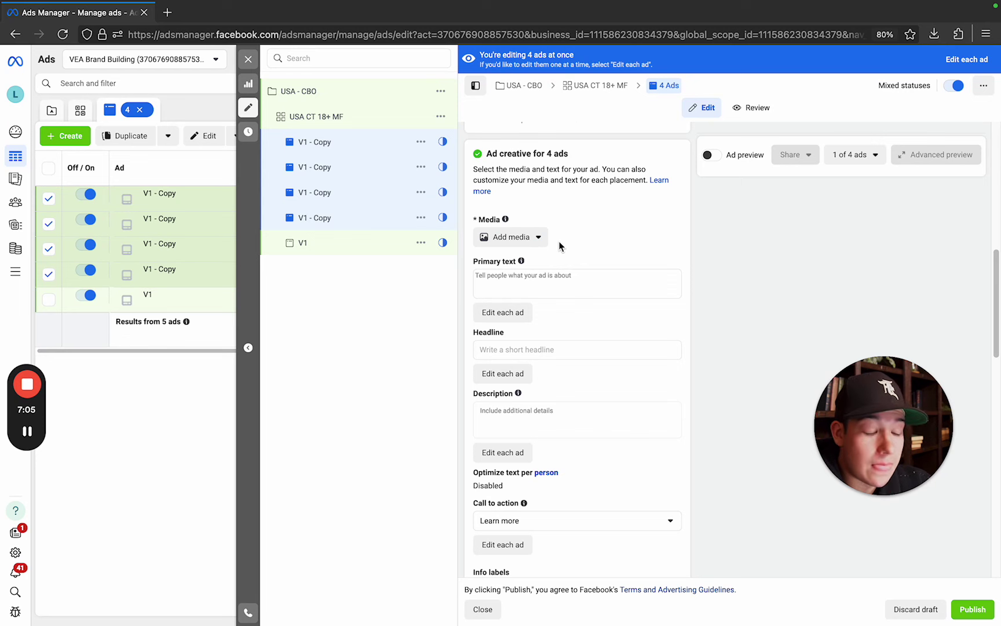
pyautogui.scroll(-1, 556, 272)
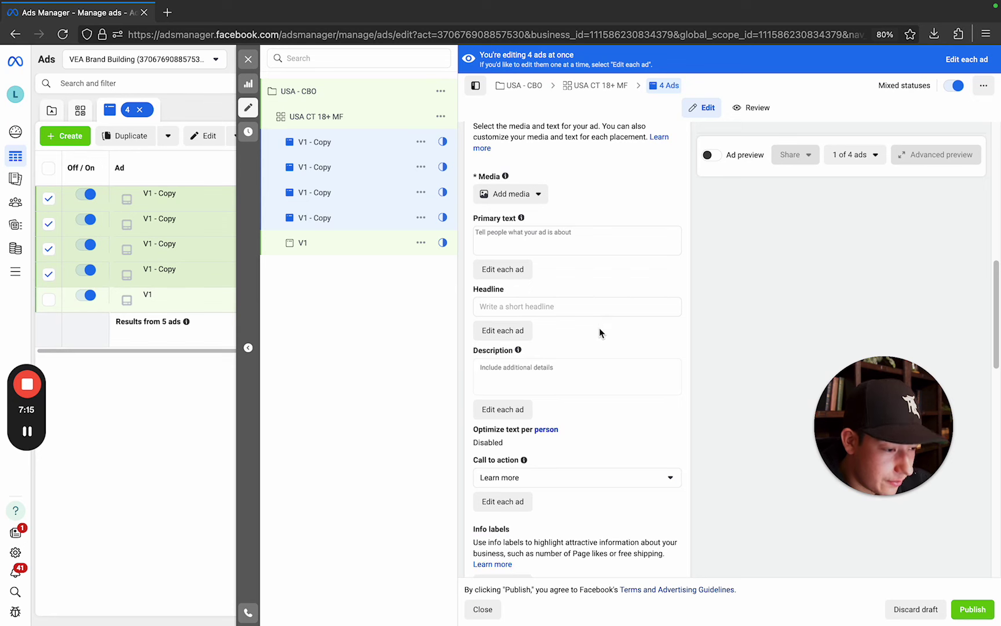
pyautogui.scroll(-1, 599, 328)
pyautogui.scroll(-1, 558, 253)
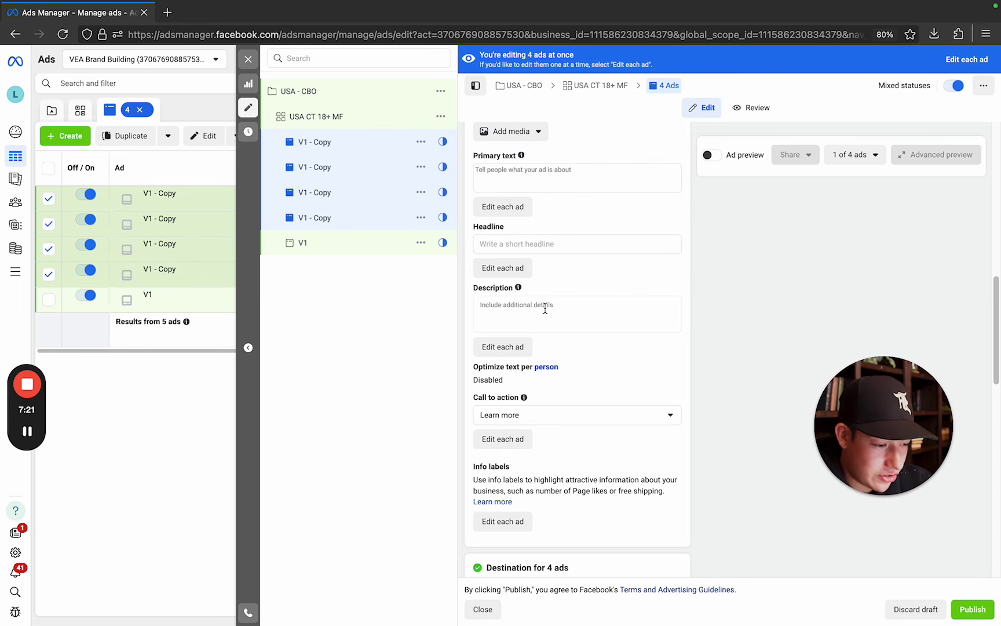
pyautogui.scroll(-2, 544, 307)
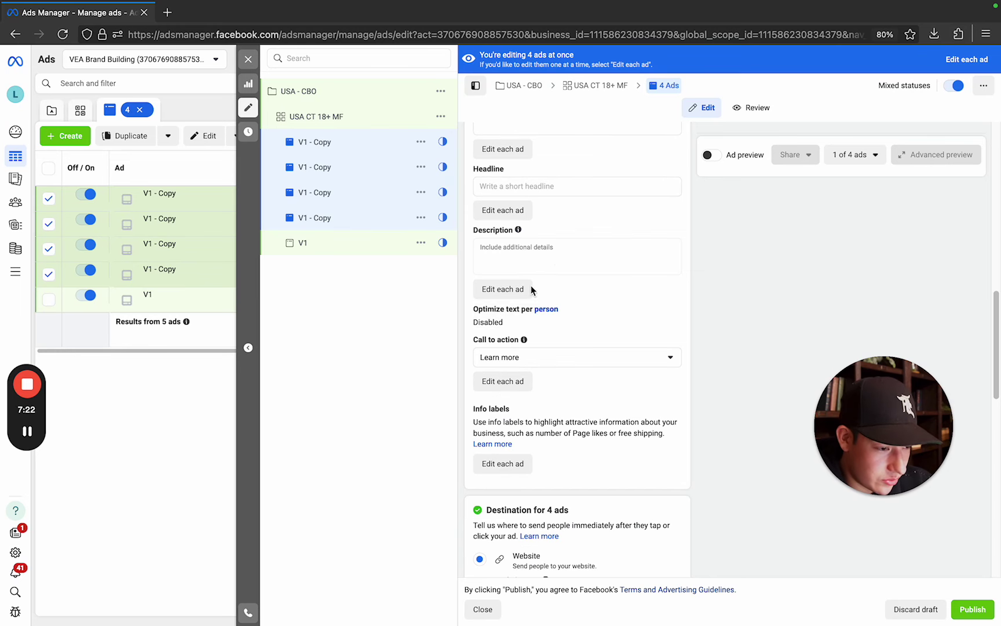
# Close the multi-ad editor, check the AU - CBO campaign, and view its ad sets, including Australia.
pyautogui.click(248, 59)
pyautogui.click(471, 112)
pyautogui.click(256, 107)
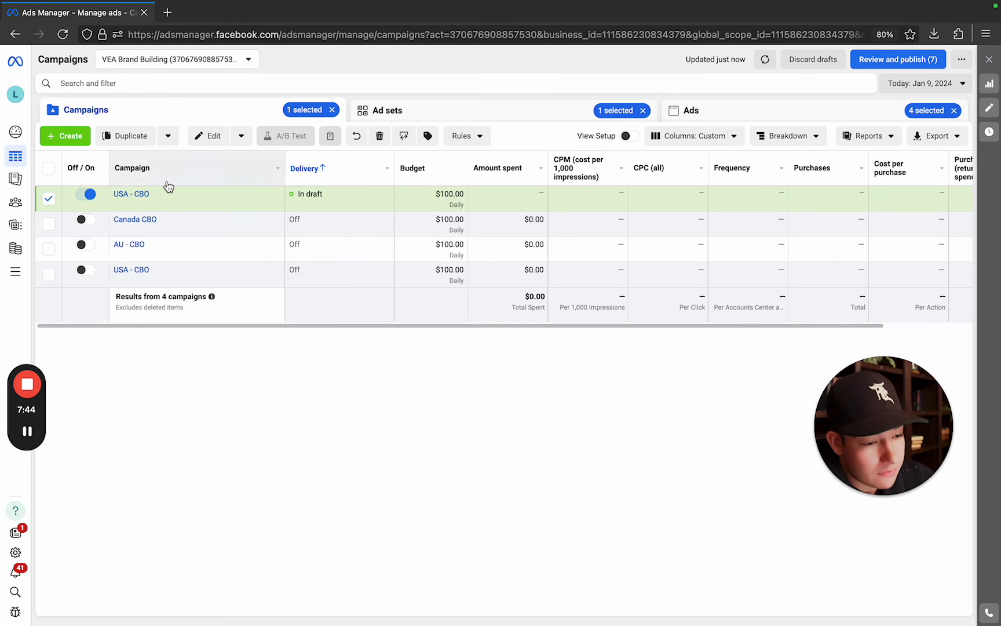
pyautogui.click(394, 109)
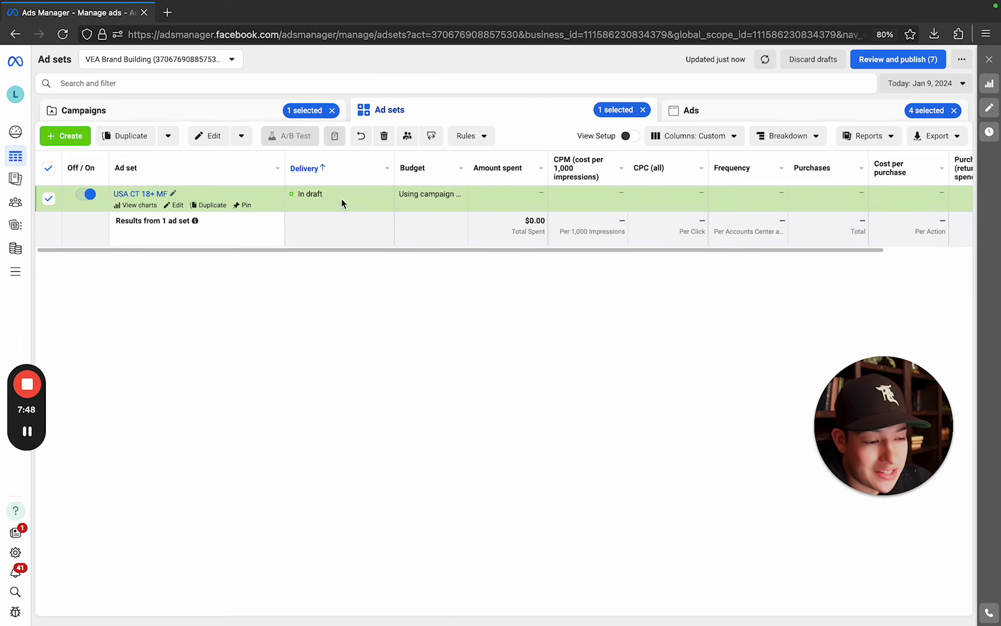
pyautogui.click(225, 110)
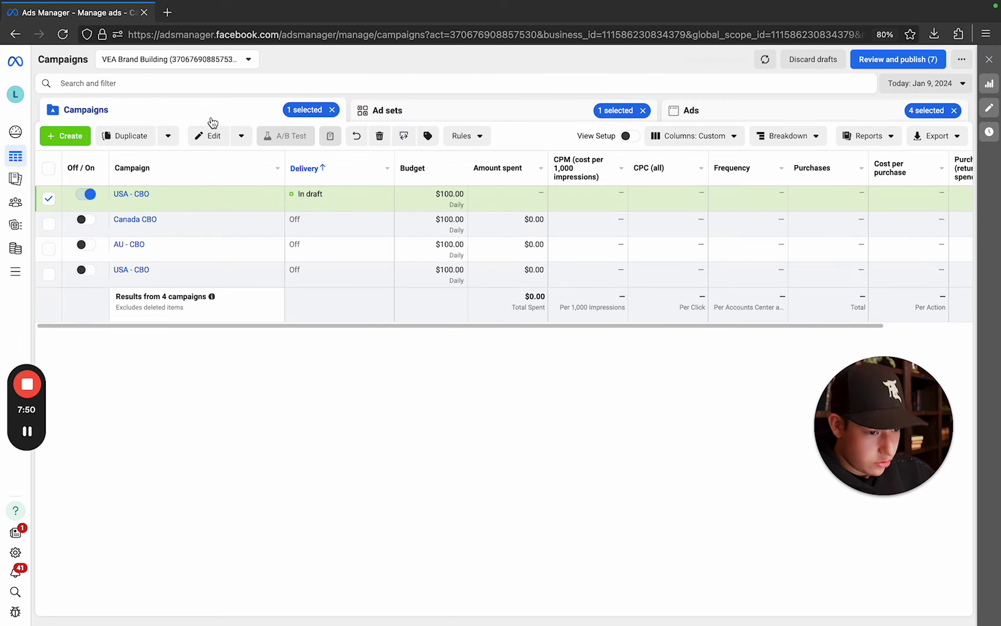
pyautogui.click(48, 248)
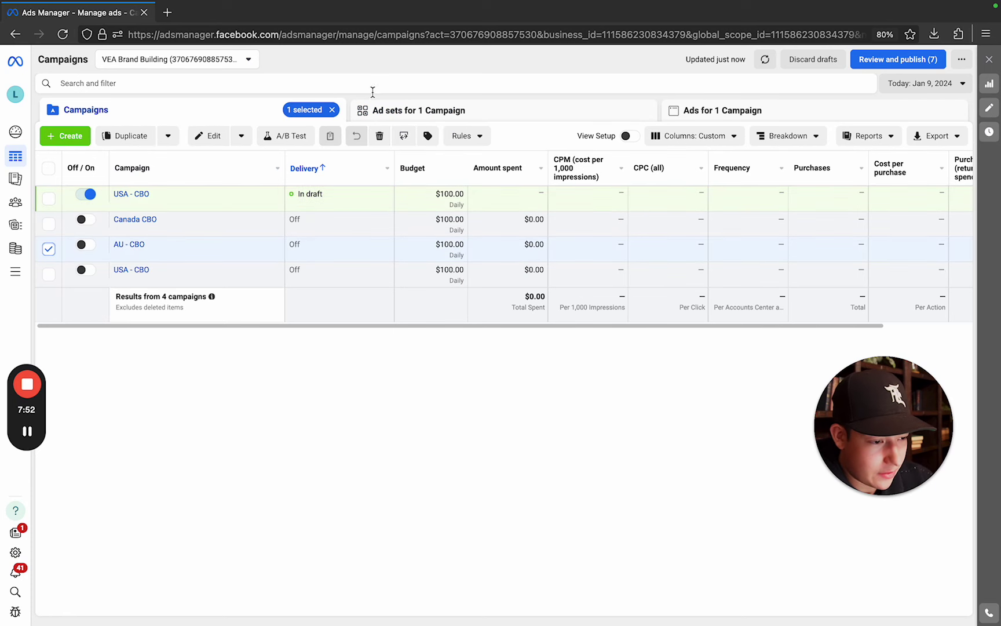
pyautogui.click(396, 113)
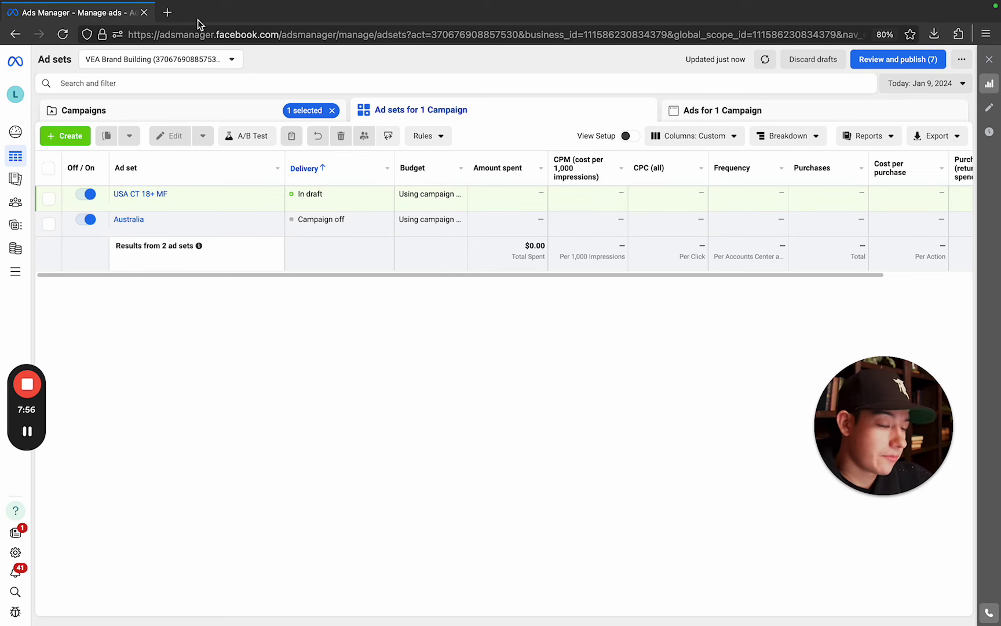
# Return to the Campaigns tab listing all four campaigns, including draft USA - CBO at $100.00 daily.
pyautogui.click(179, 109)
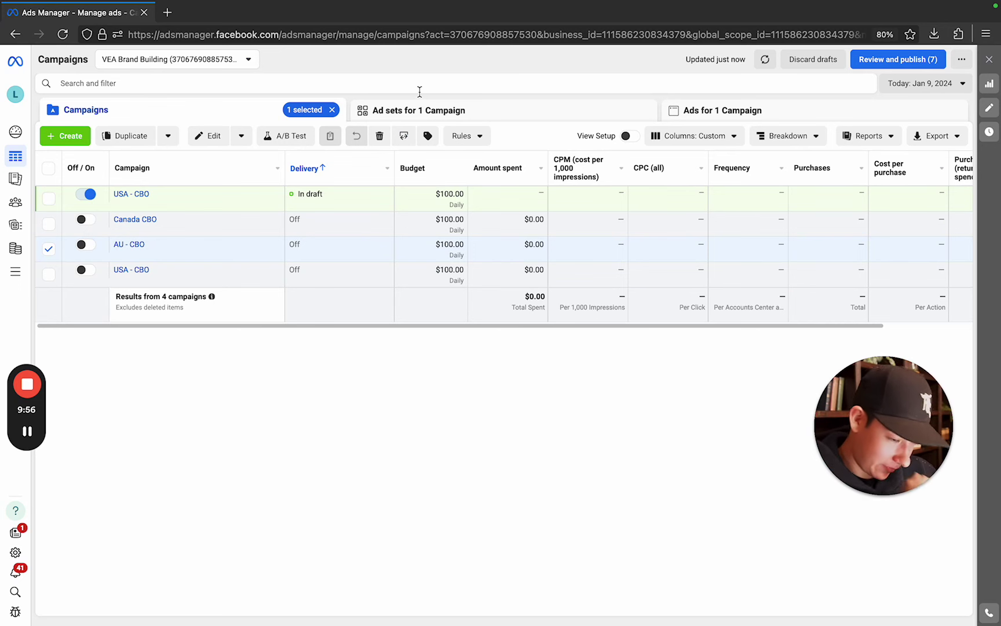
# Uncheck AU - CBO in the Campaigns table so no campaign filters the ad sets and ads.
pyautogui.click(49, 249)
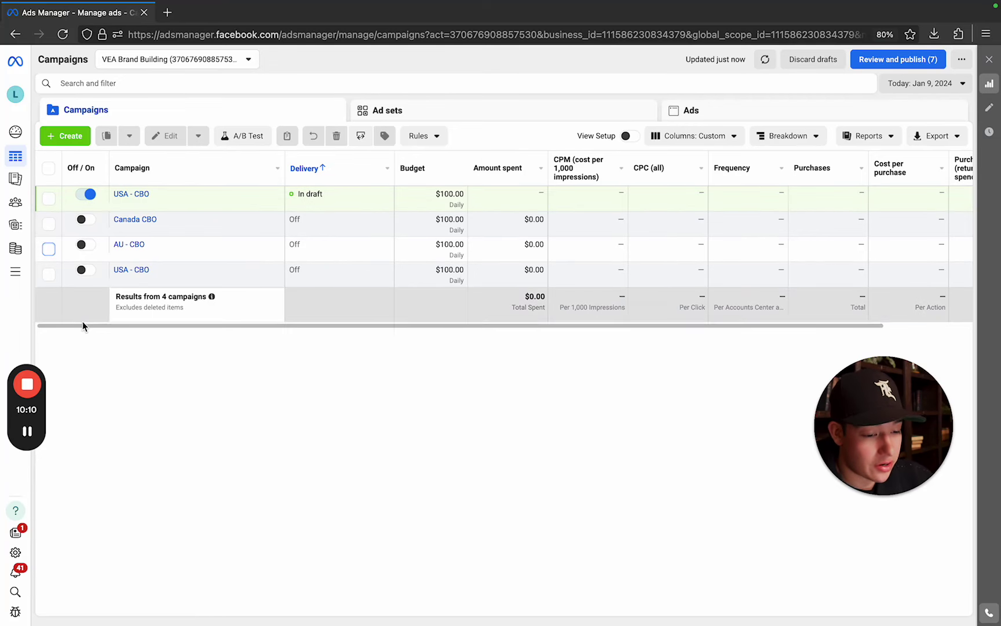
pyautogui.moveTo(28, 358); pyautogui.dragTo(38, 324)
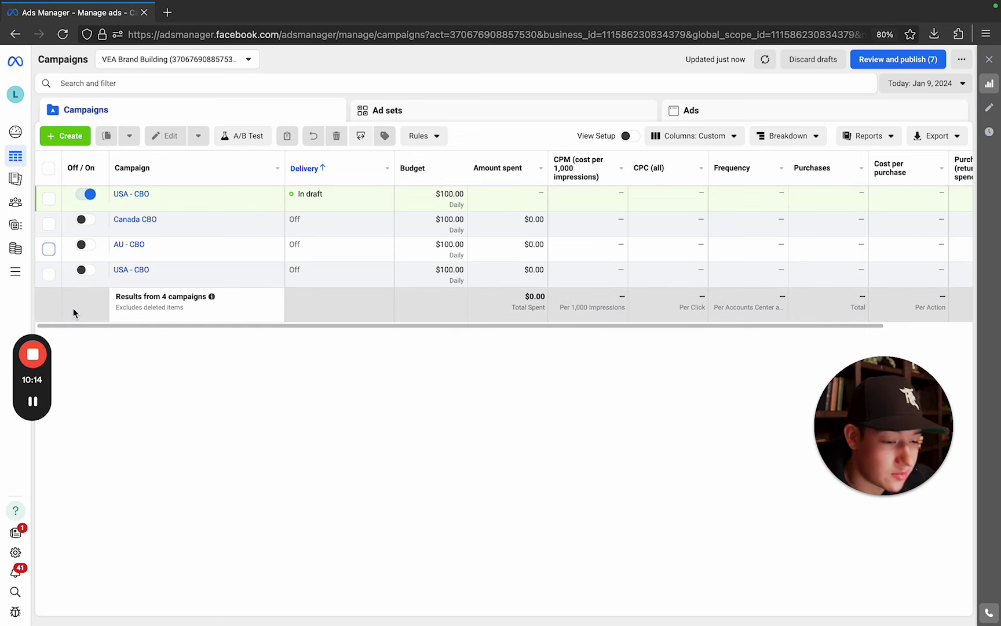